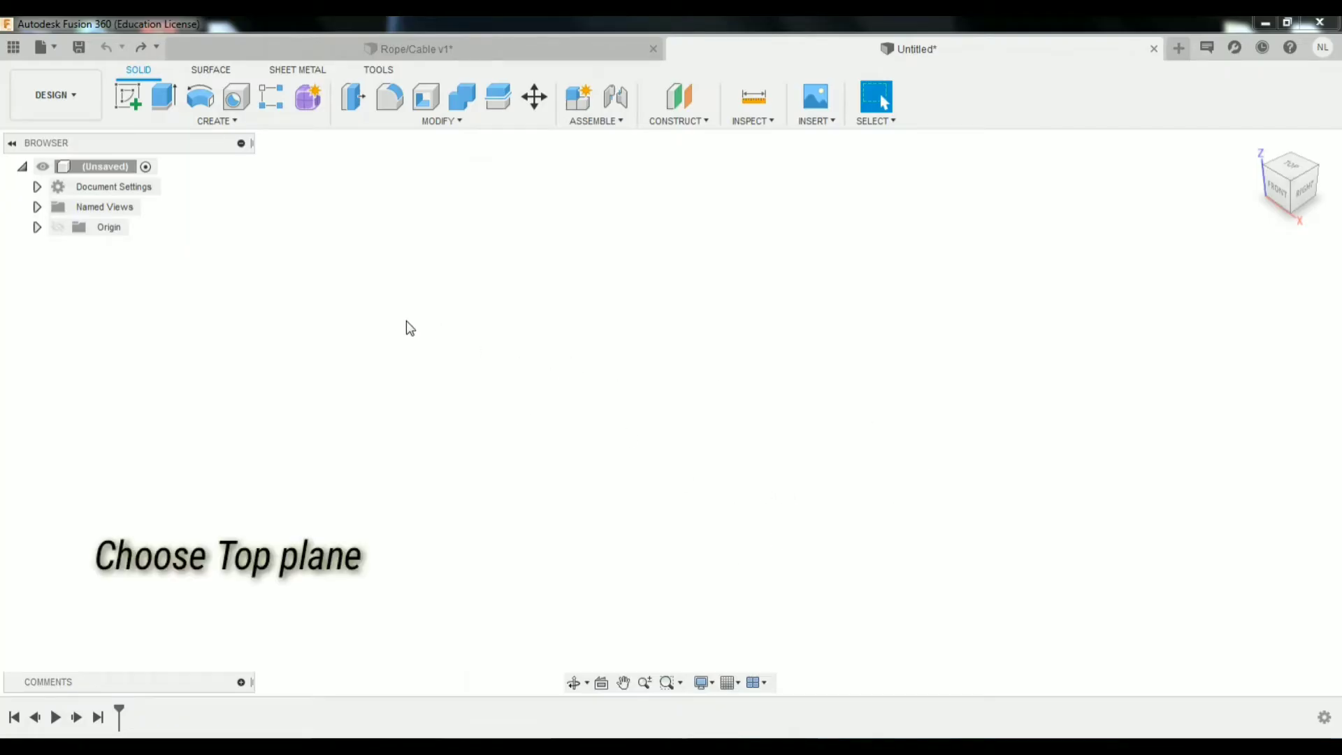
# - Start a new sketch on the Top plane, viewed straight down from the TOP face
pyautogui.click(136, 98)
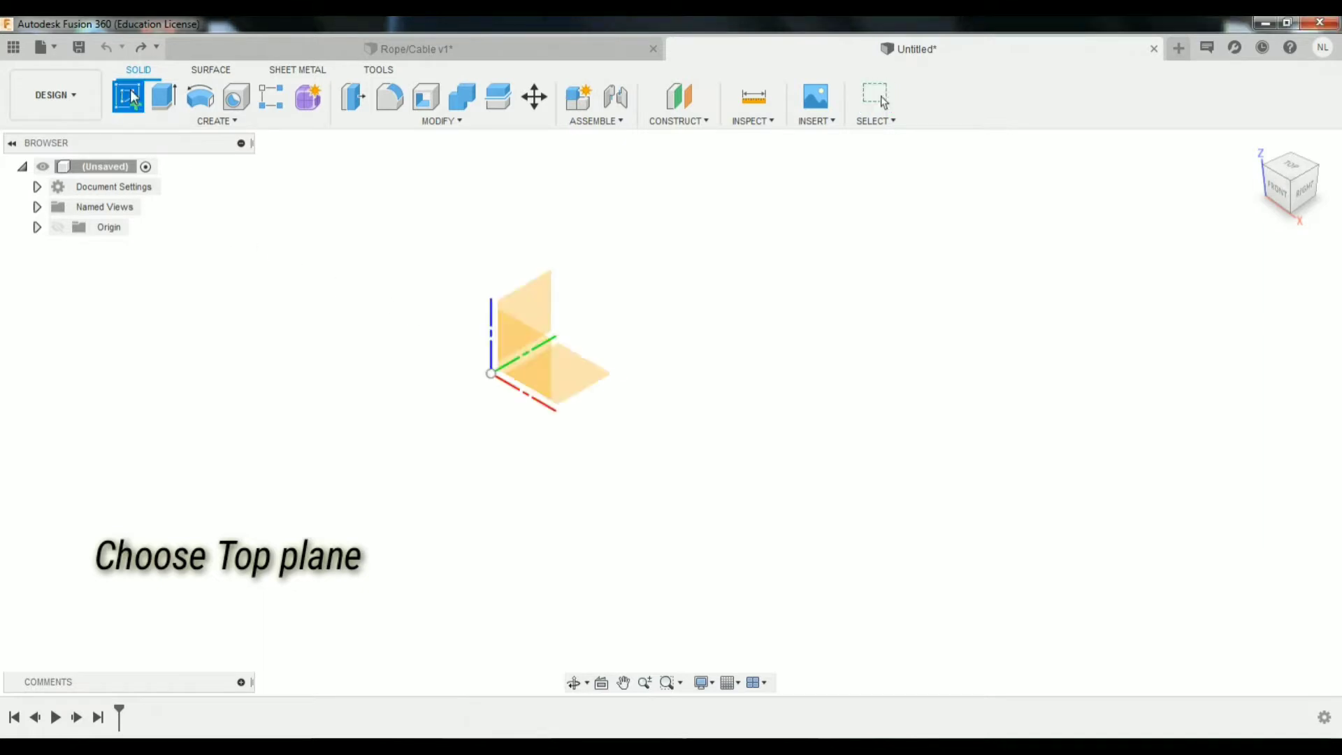
pyautogui.click(595, 374)
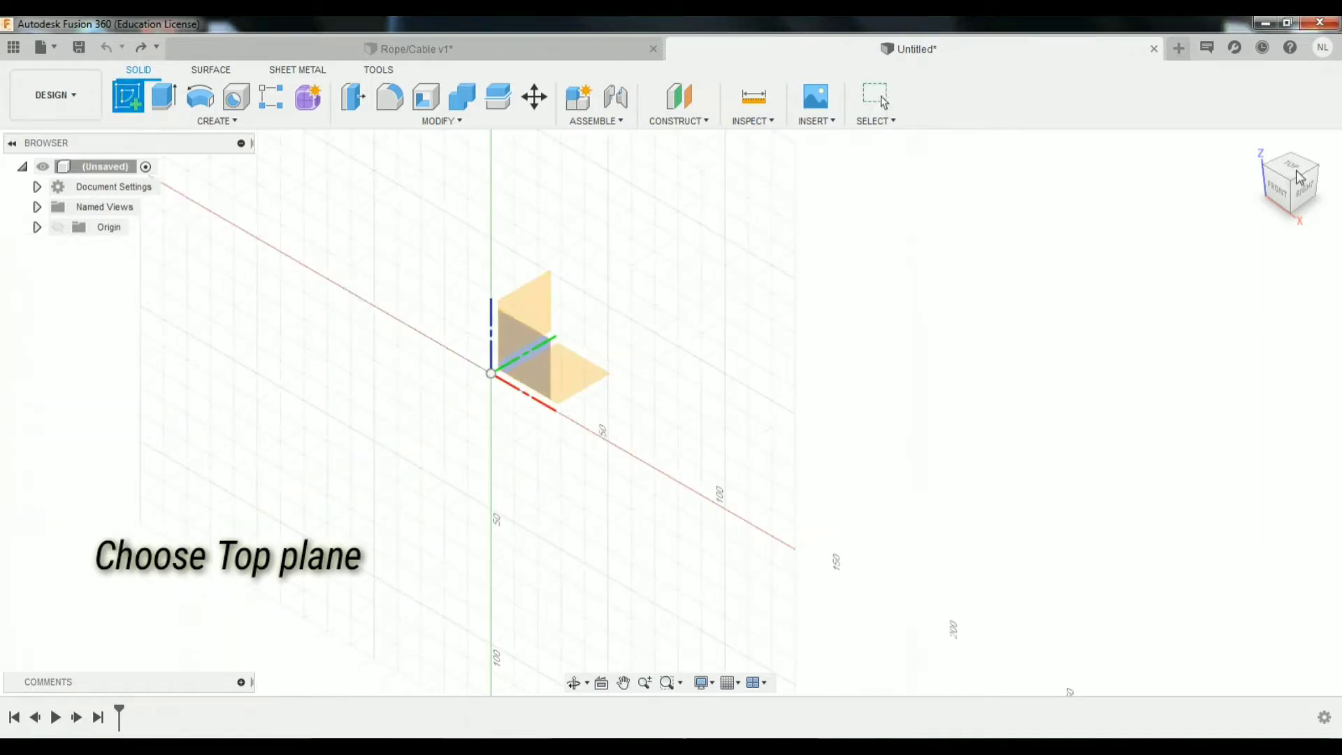
pyautogui.click(1293, 169)
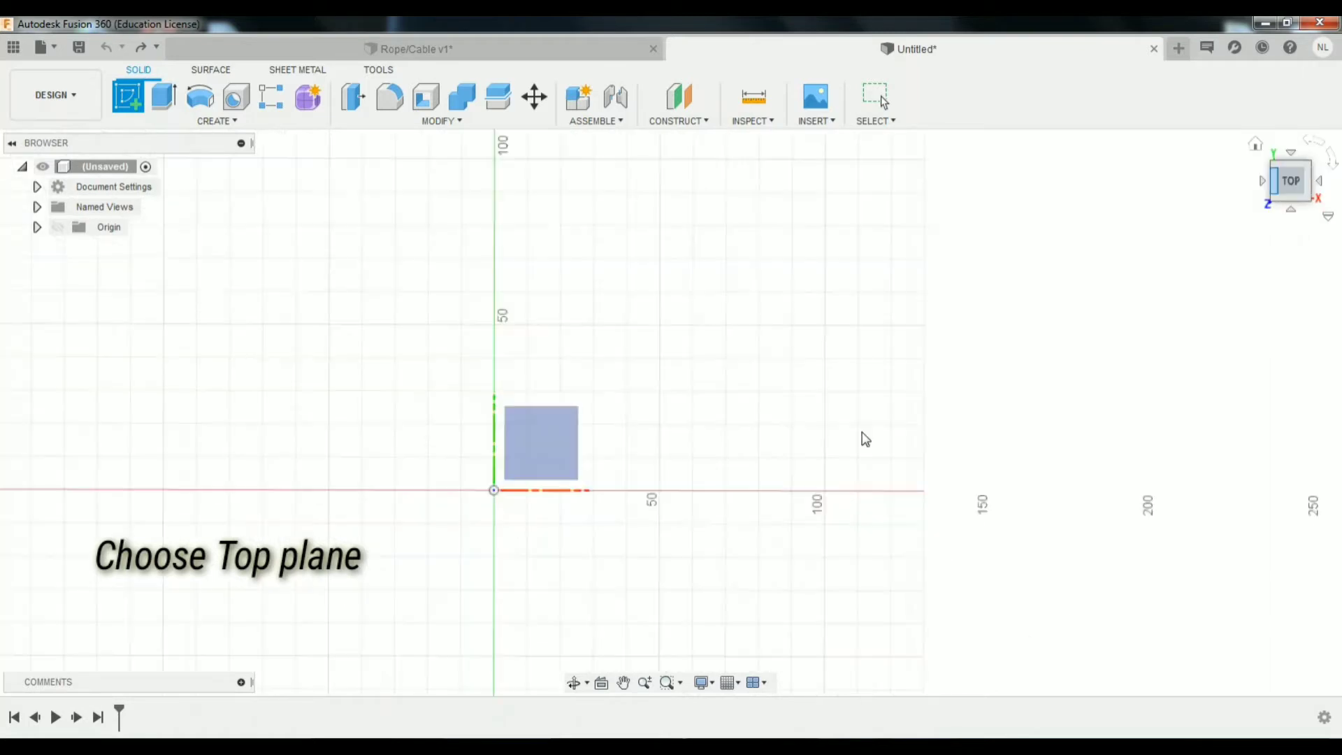
pyautogui.click(548, 442)
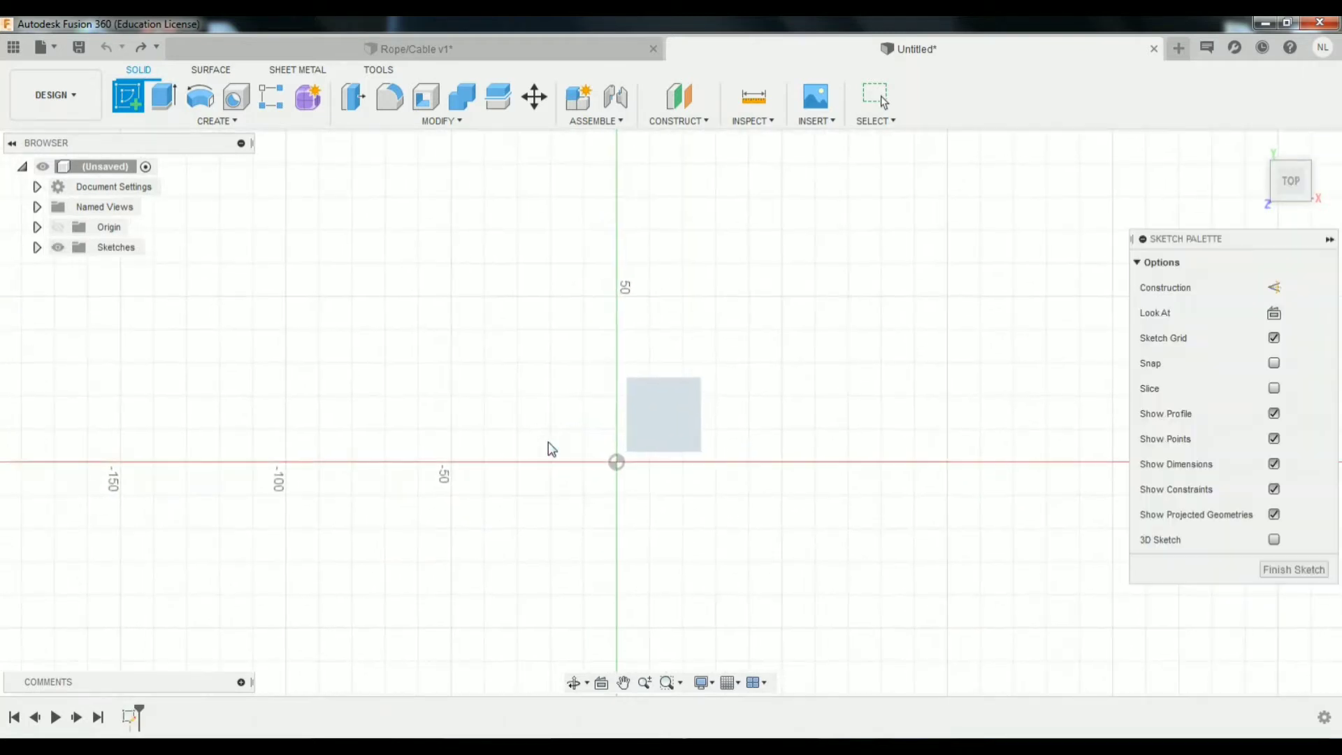
pyautogui.click(241, 117)
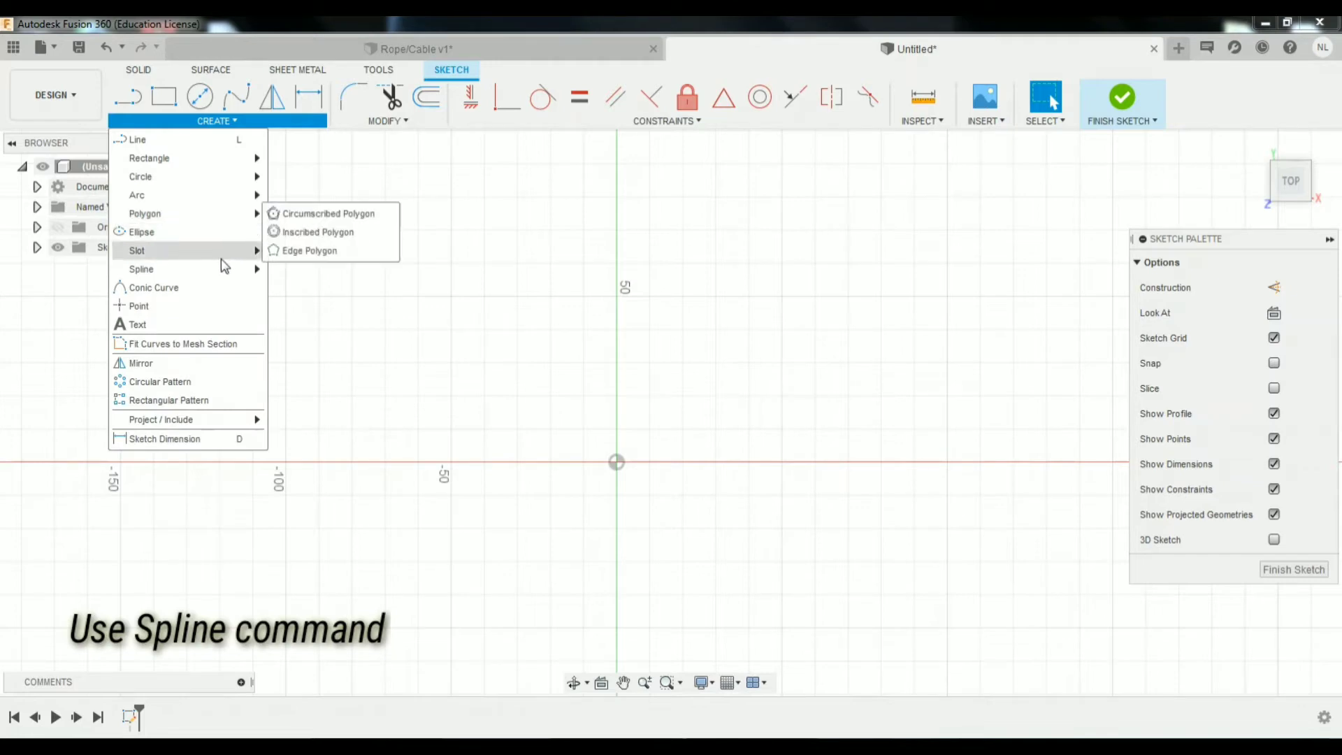
pyautogui.moveTo(141, 269)
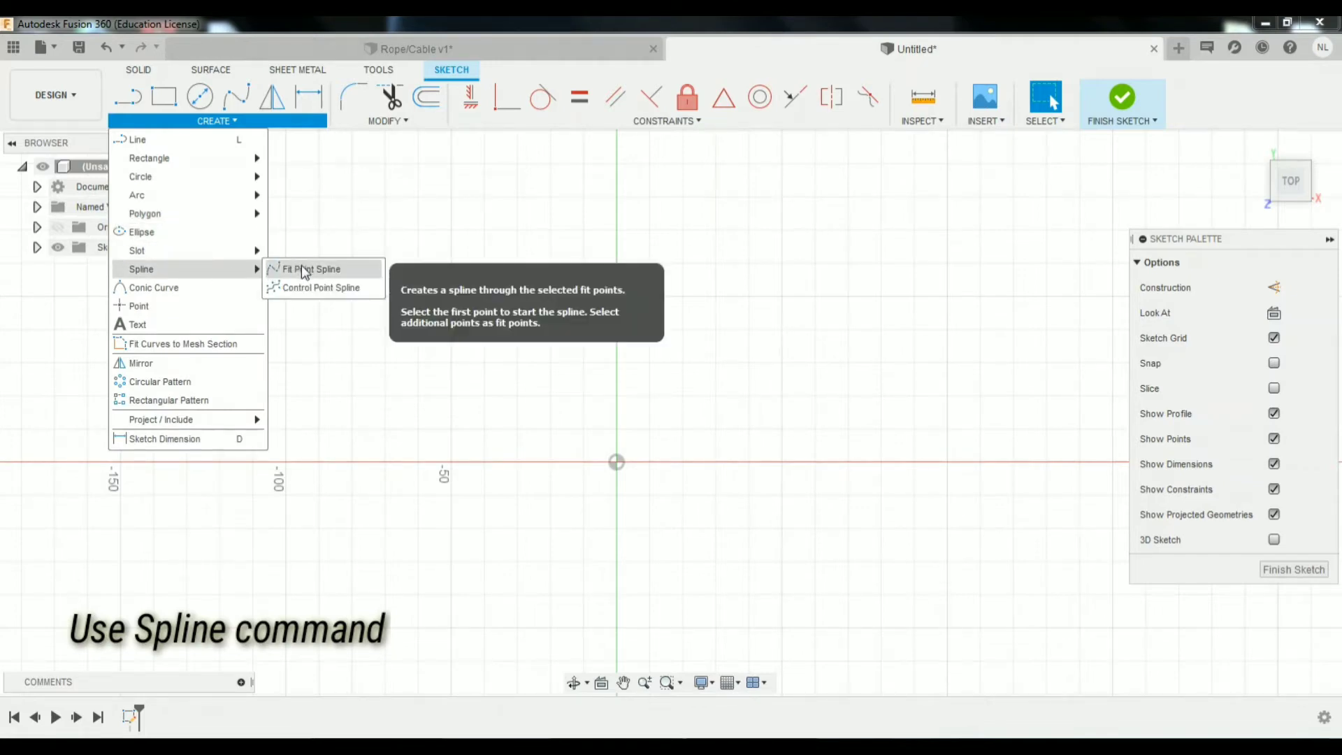
# - Draw a four-point fit-point spline arching from lower left to the right, then finish the sketch
pyautogui.click(302, 268)
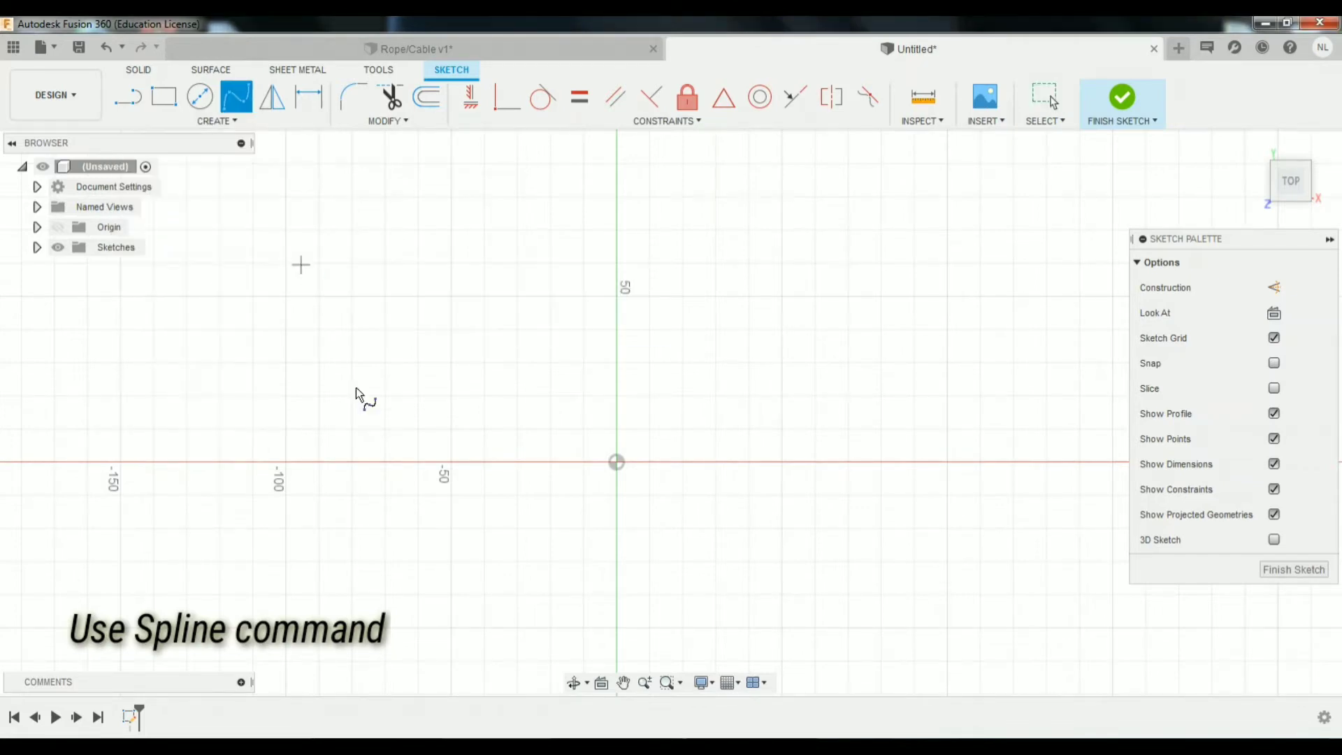
pyautogui.click(406, 534)
pyautogui.click(636, 282)
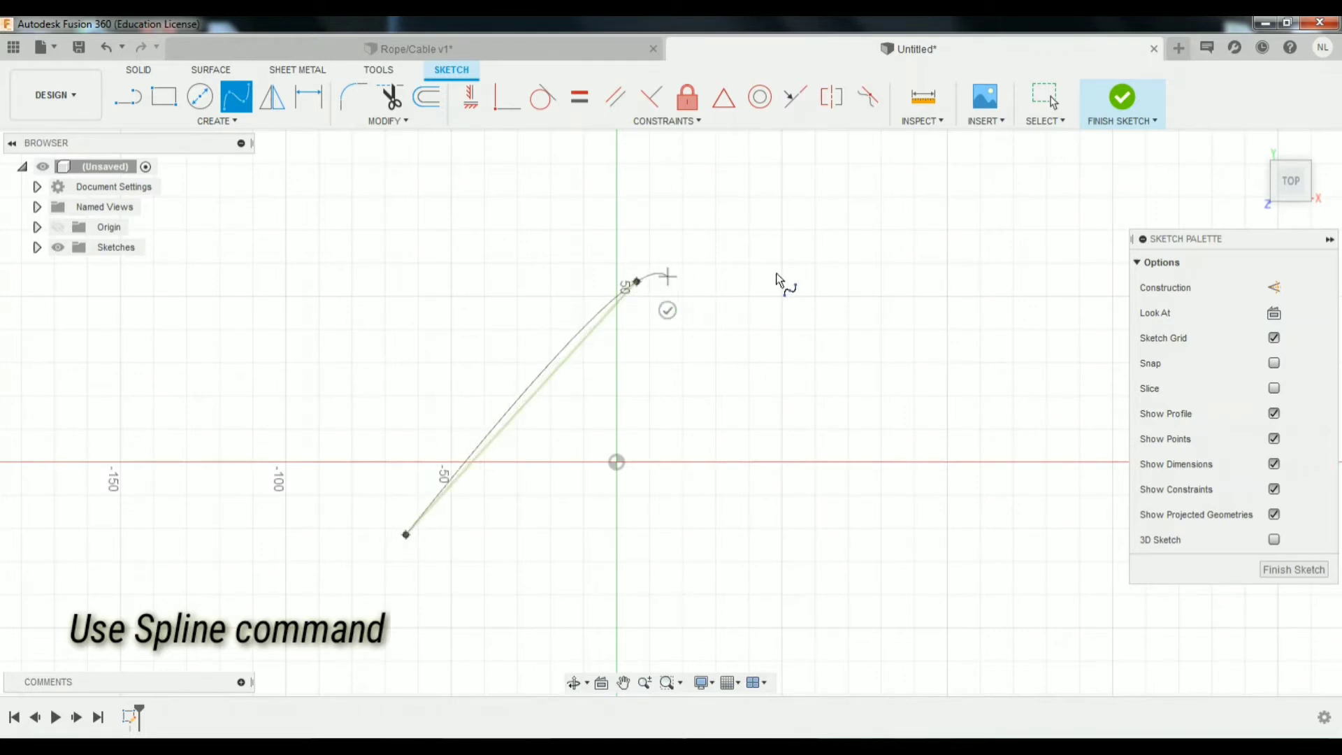
pyautogui.click(1022, 275)
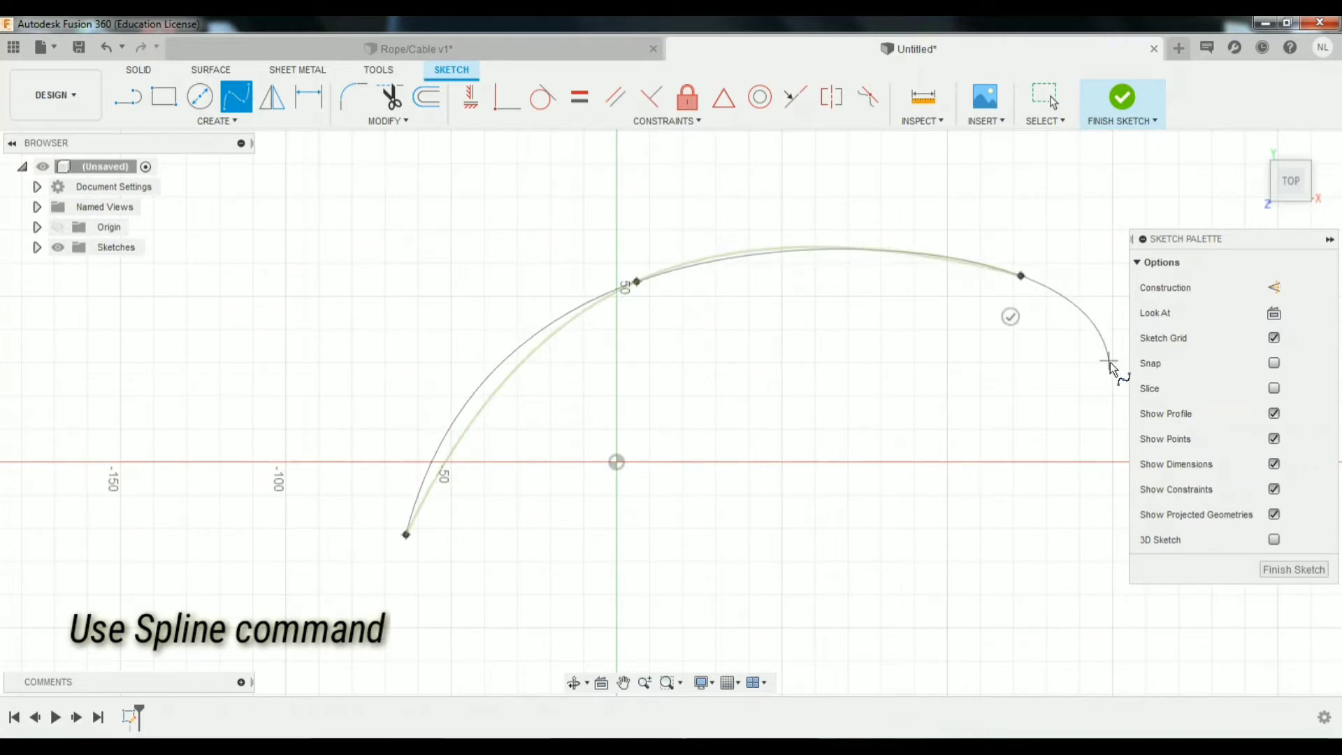
pyautogui.click(1111, 363)
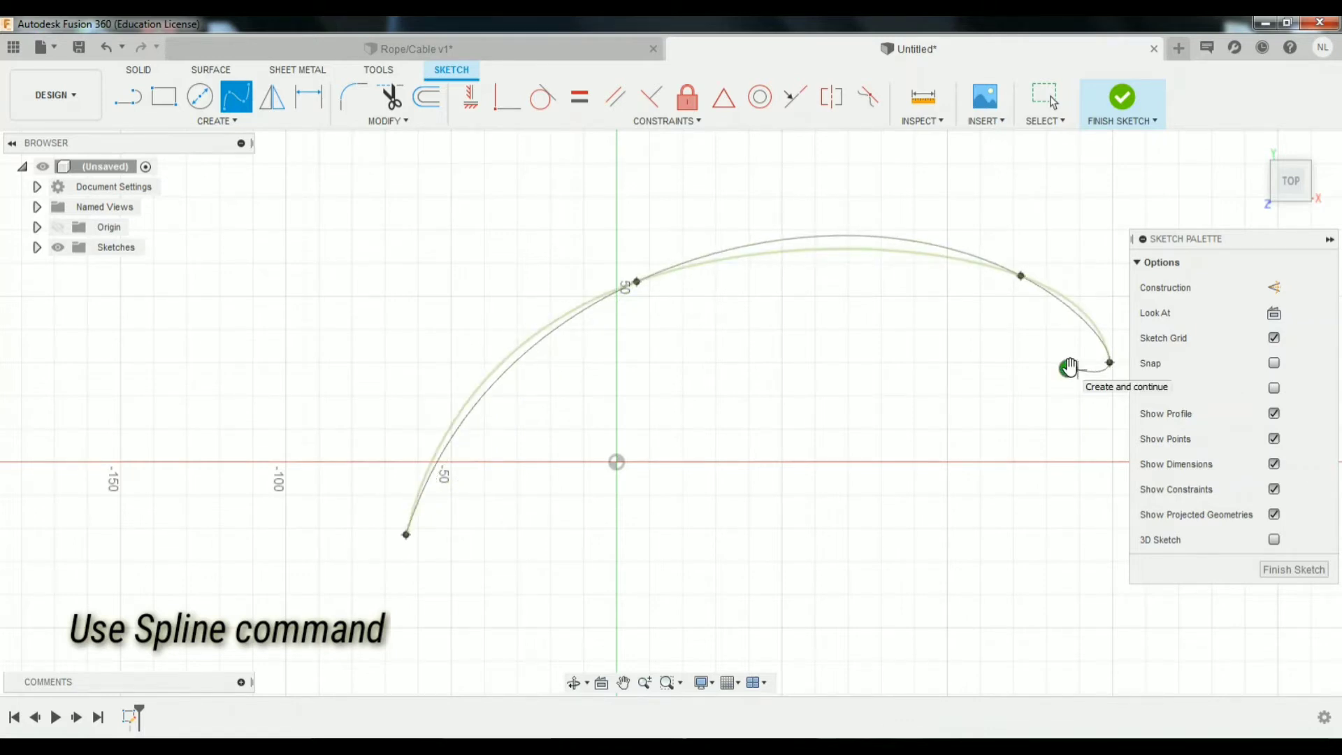
pyautogui.click(1069, 369)
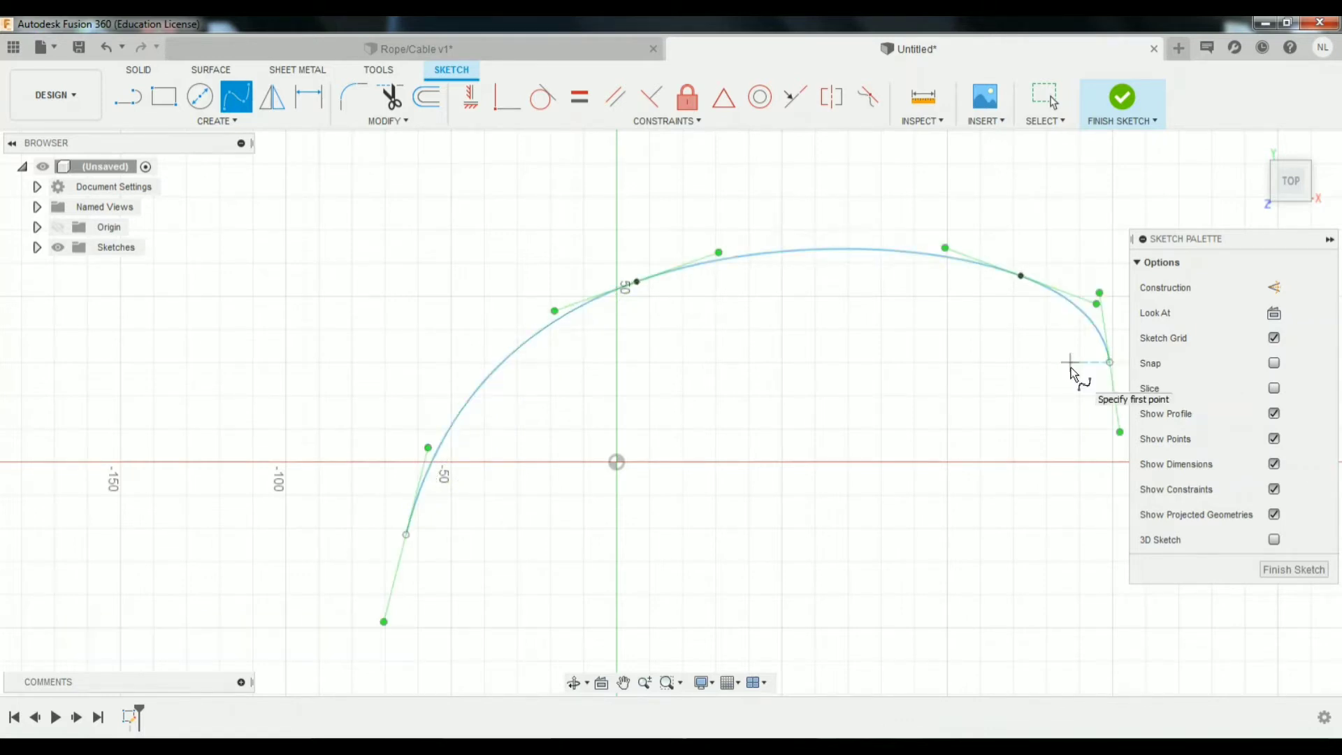
pyautogui.click(1121, 97)
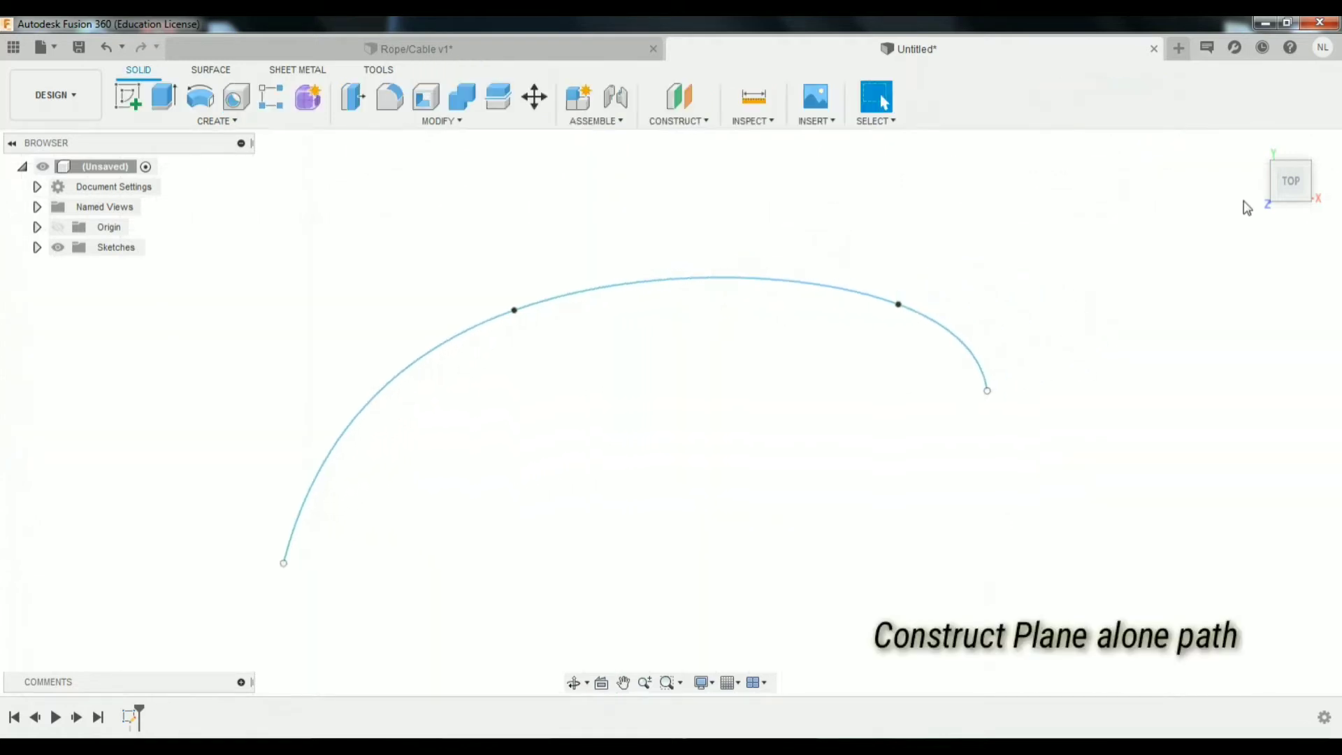
# - Create a Plane Along Path on the spline at distance 0, at its starting end
pyautogui.click(1256, 146)
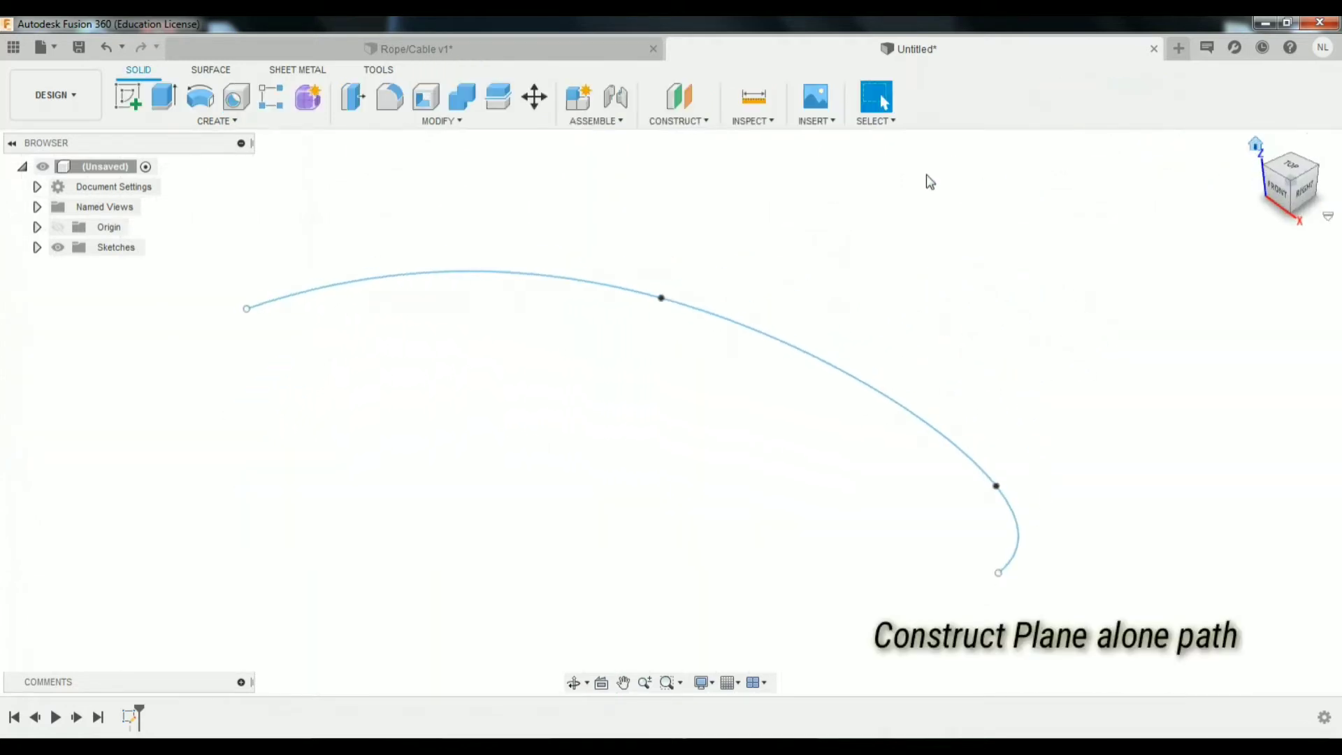
pyautogui.click(692, 121)
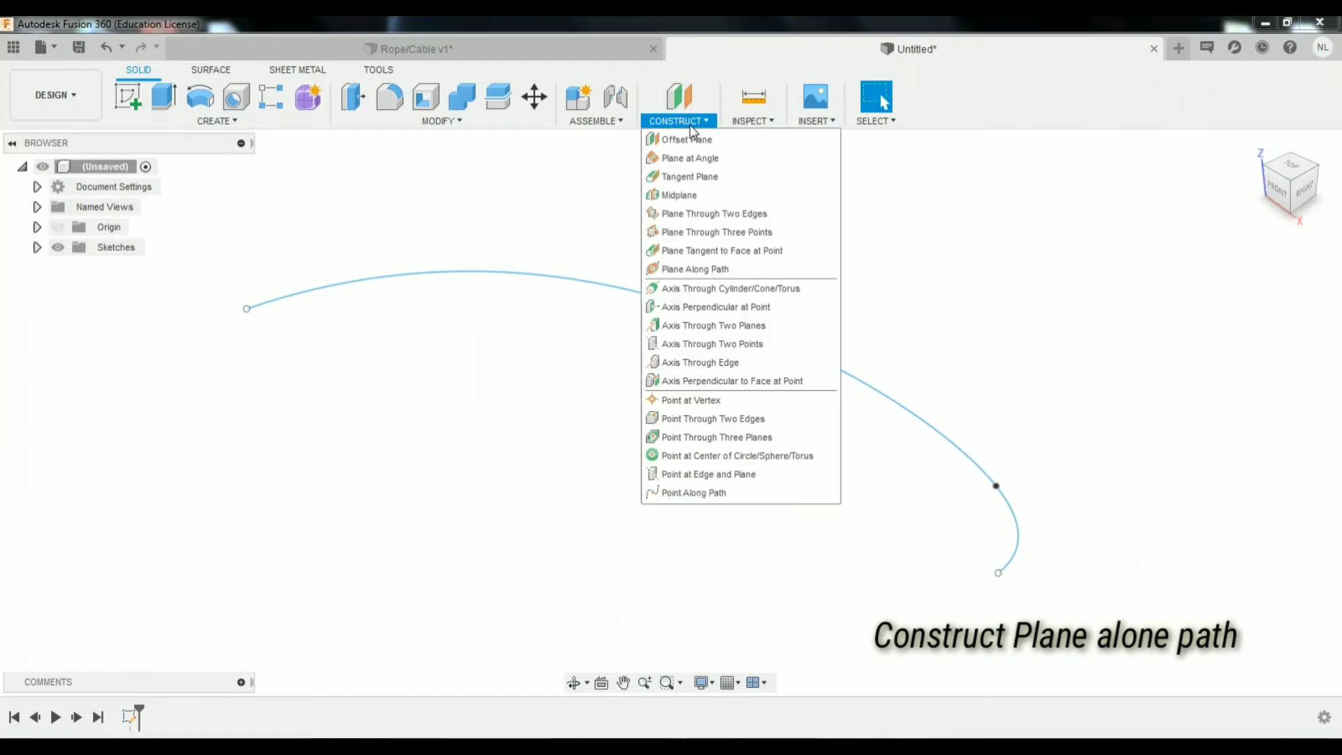
pyautogui.click(721, 269)
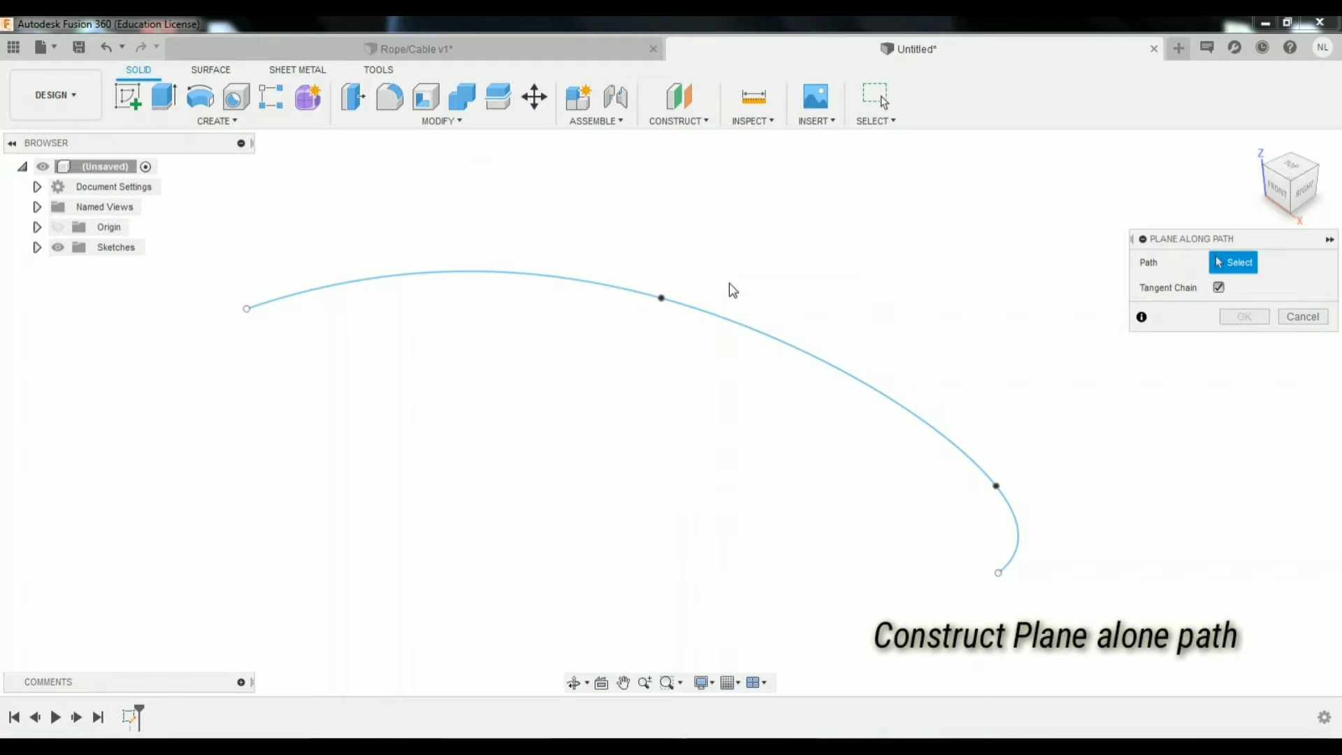
pyautogui.click(591, 287)
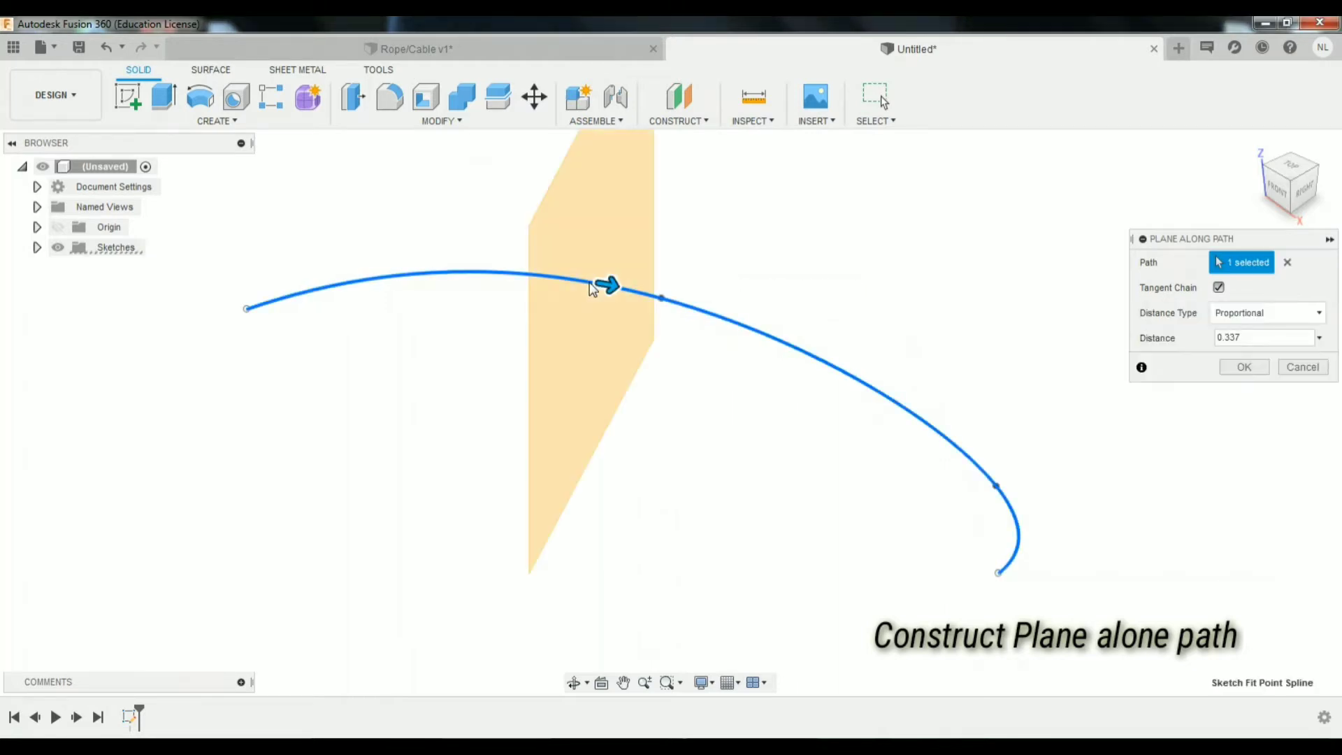
pyautogui.moveTo(607, 286)
pyautogui.mouseDown()
pyautogui.moveTo(390, 299)
pyautogui.moveTo(251, 339)
pyautogui.mouseUp()
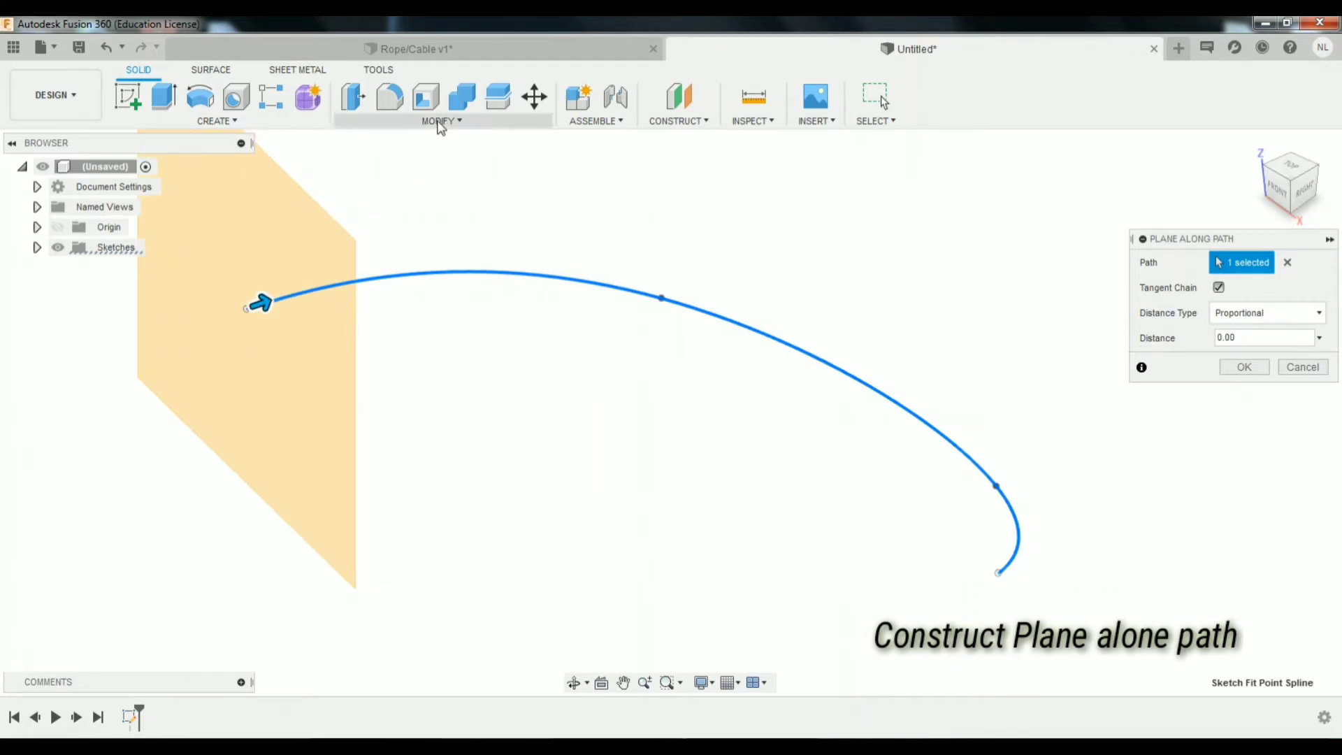
pyautogui.click(1244, 367)
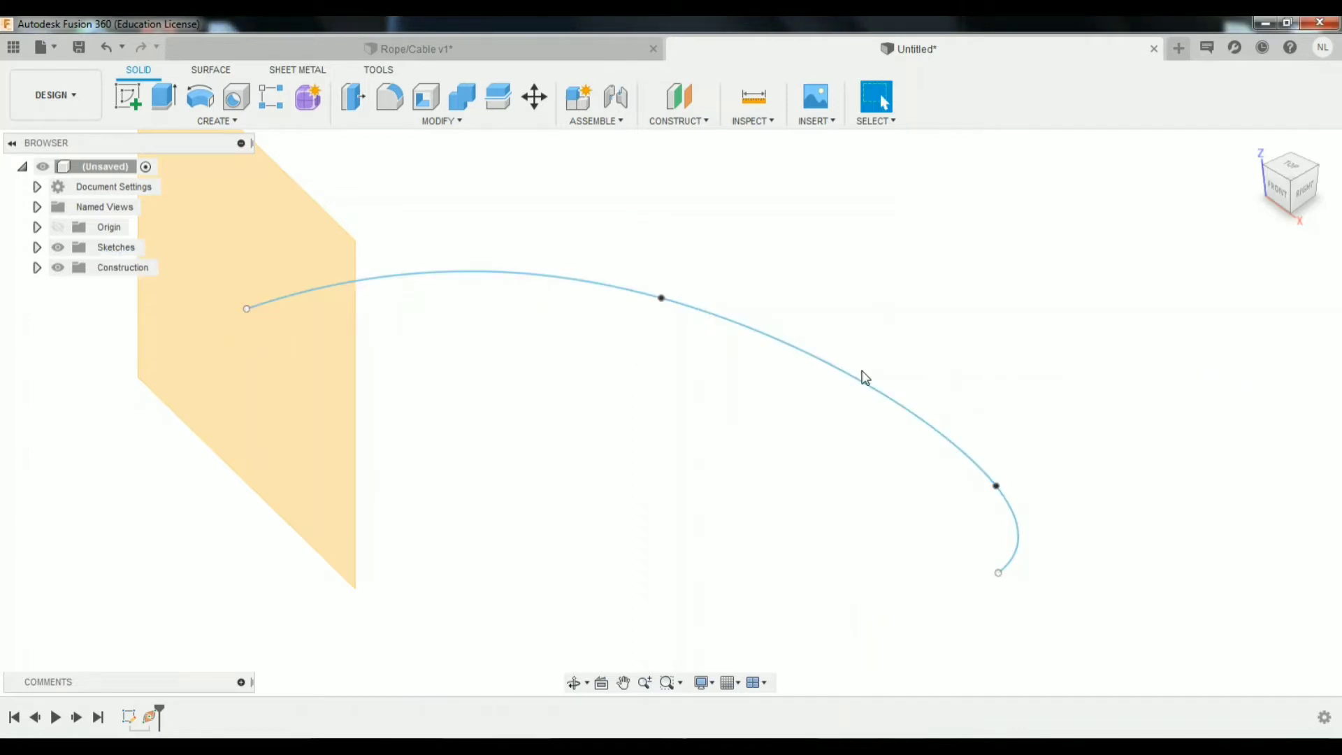
# - Start a new sketch on the construction plane at the spline's start
pyautogui.click(130, 99)
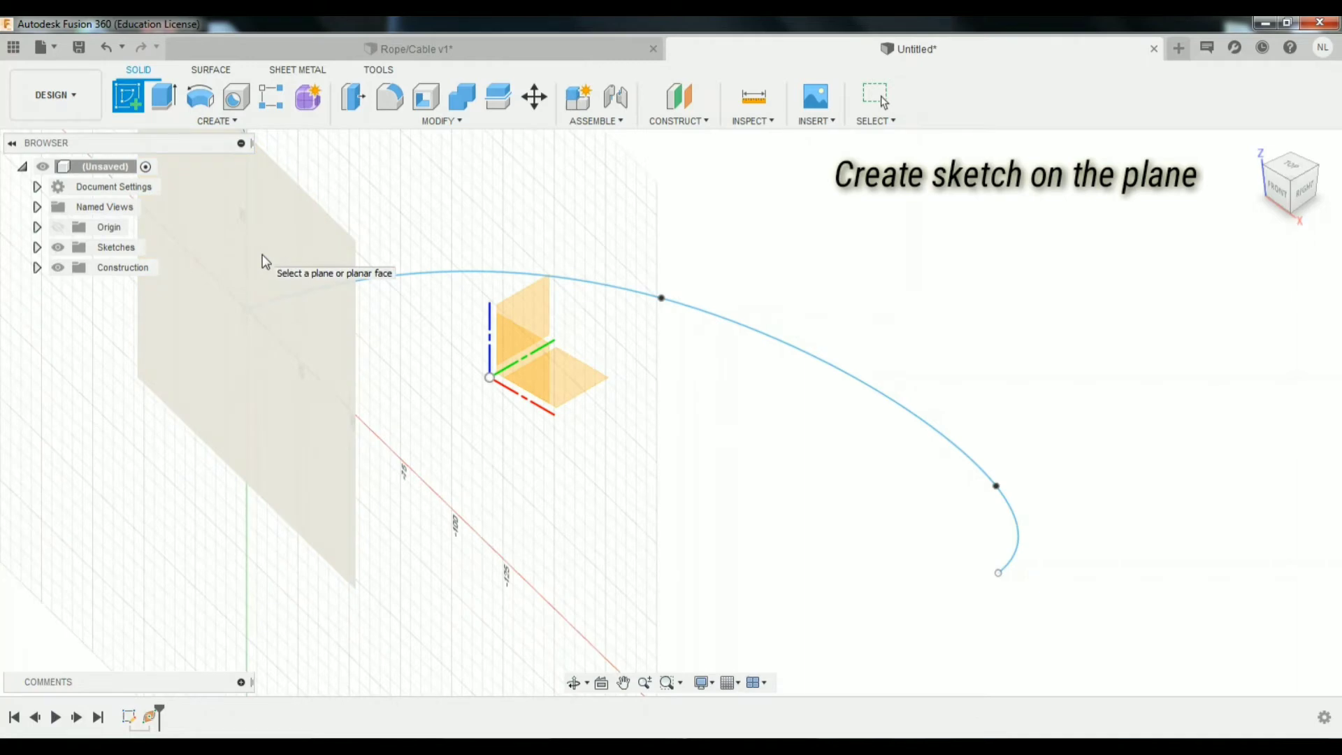
pyautogui.click(263, 258)
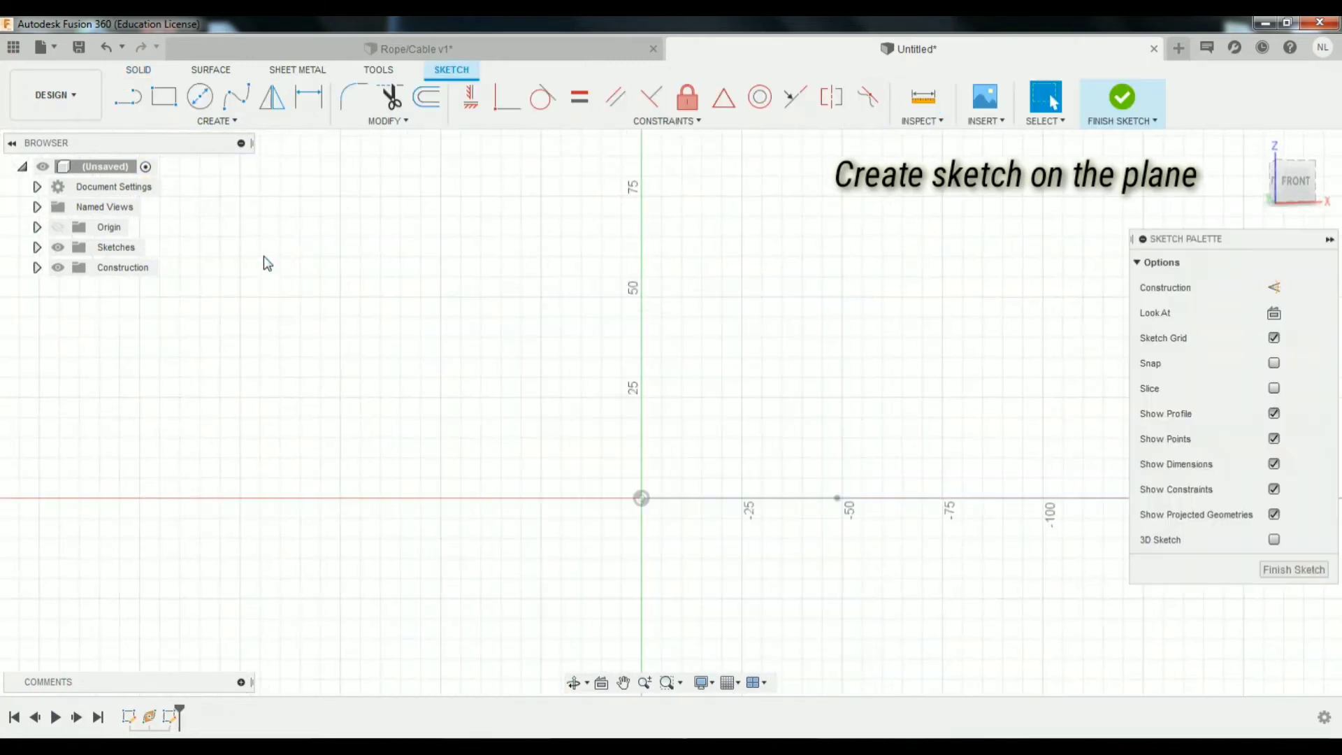
pyautogui.click(201, 110)
pyautogui.scroll(3, 633, 501)
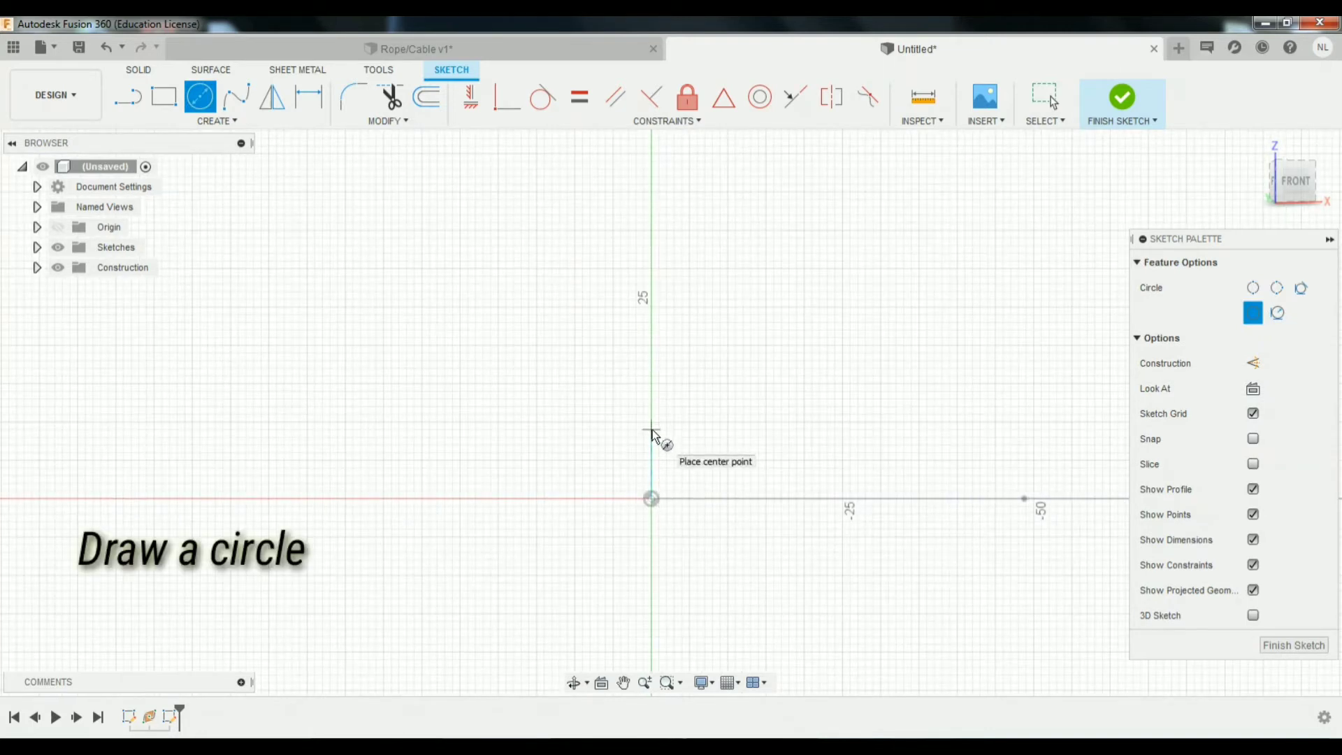
# - Draw a 5 mm diameter circle just above the origin
pyautogui.click(650, 430)
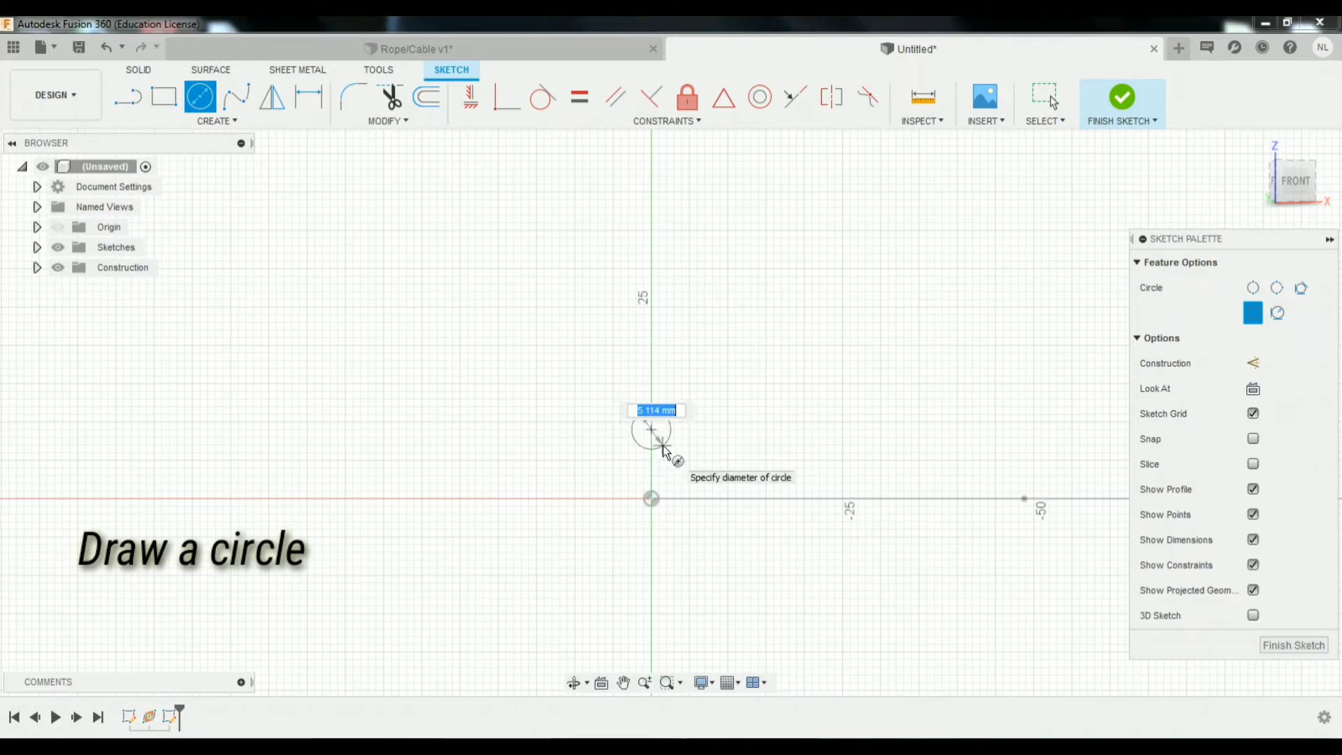
pyautogui.press('BackSpace')
pyautogui.write('5')
pyautogui.press('Return')
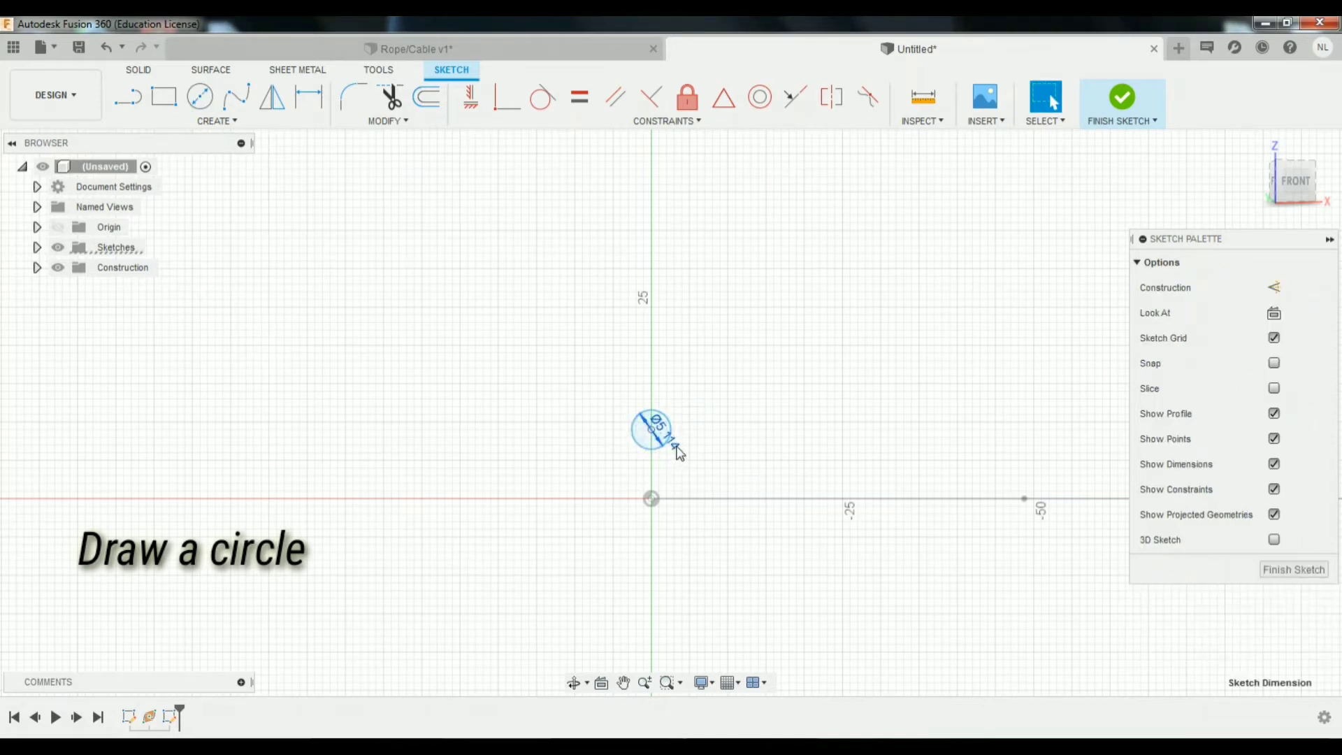
pyautogui.doubleClick(677, 449)
pyautogui.write('5')
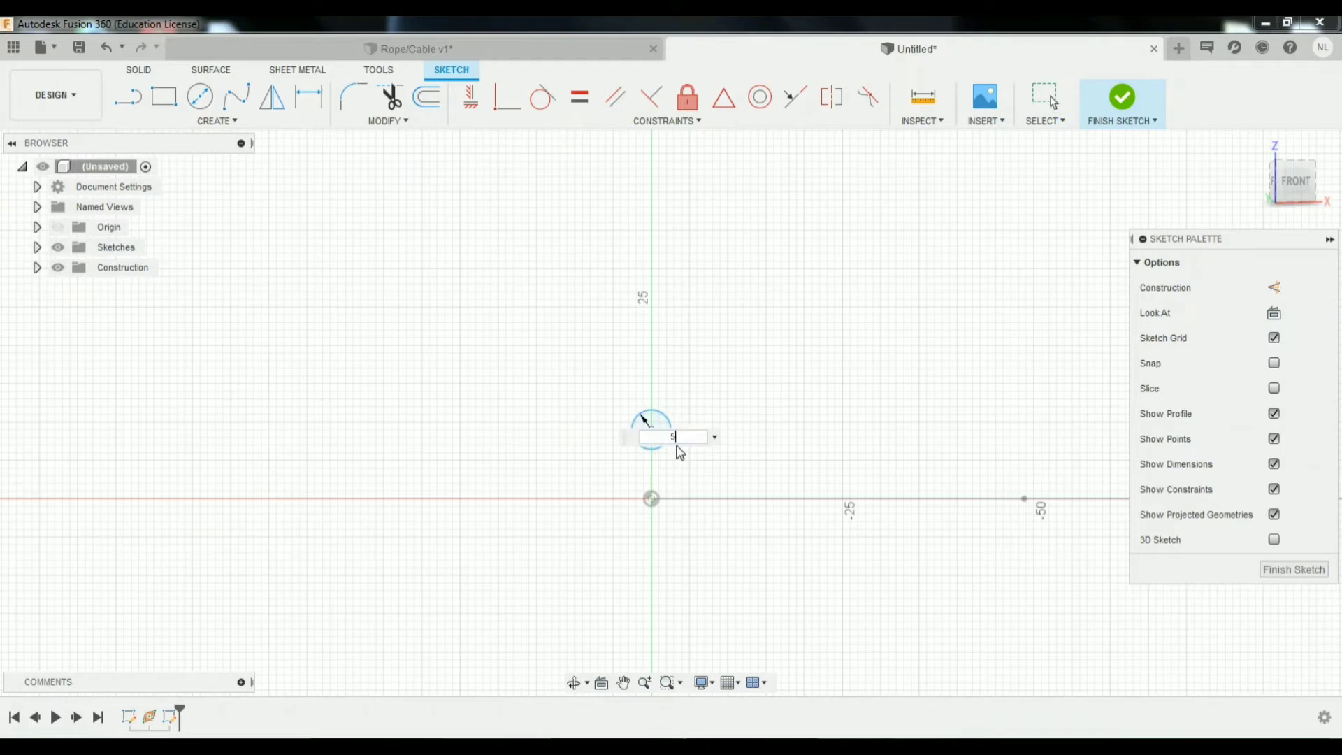
pyautogui.press('Return')
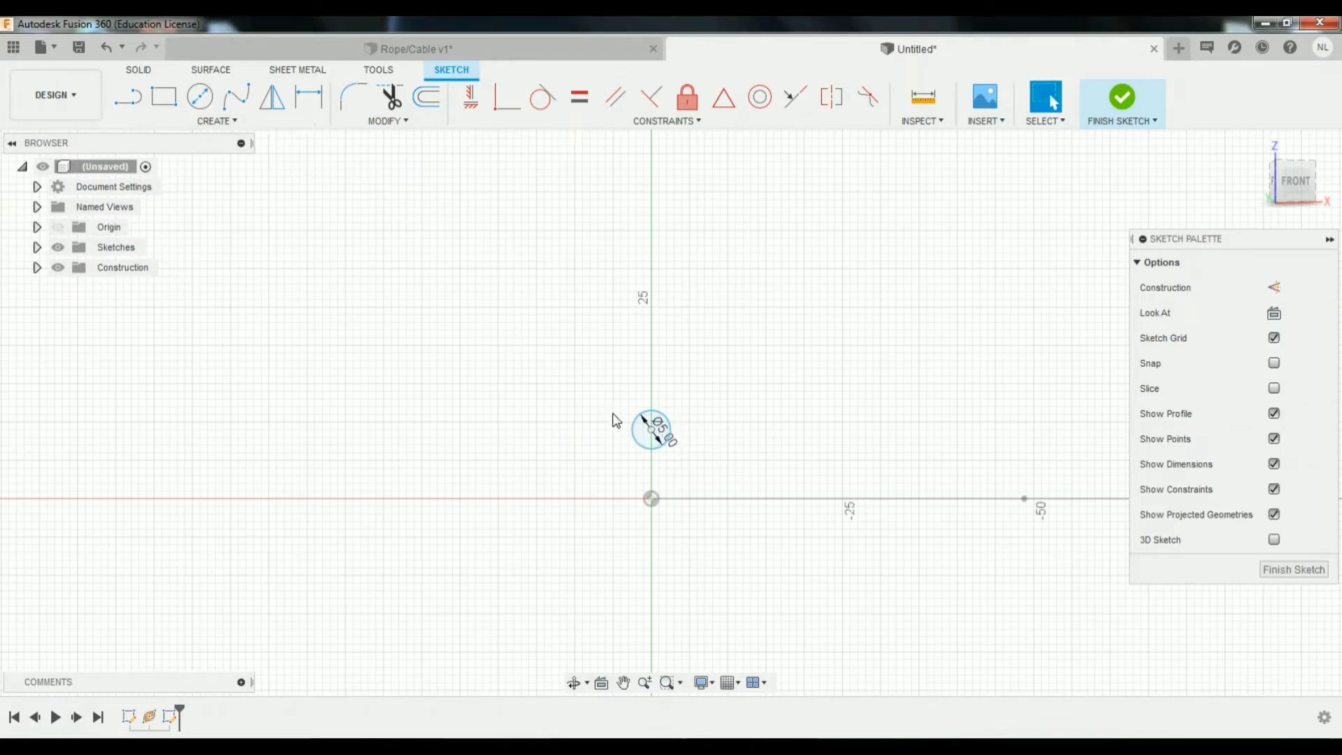
# - Dimension the circle's centre 5 mm vertically above the origin
pyautogui.click(312, 108)
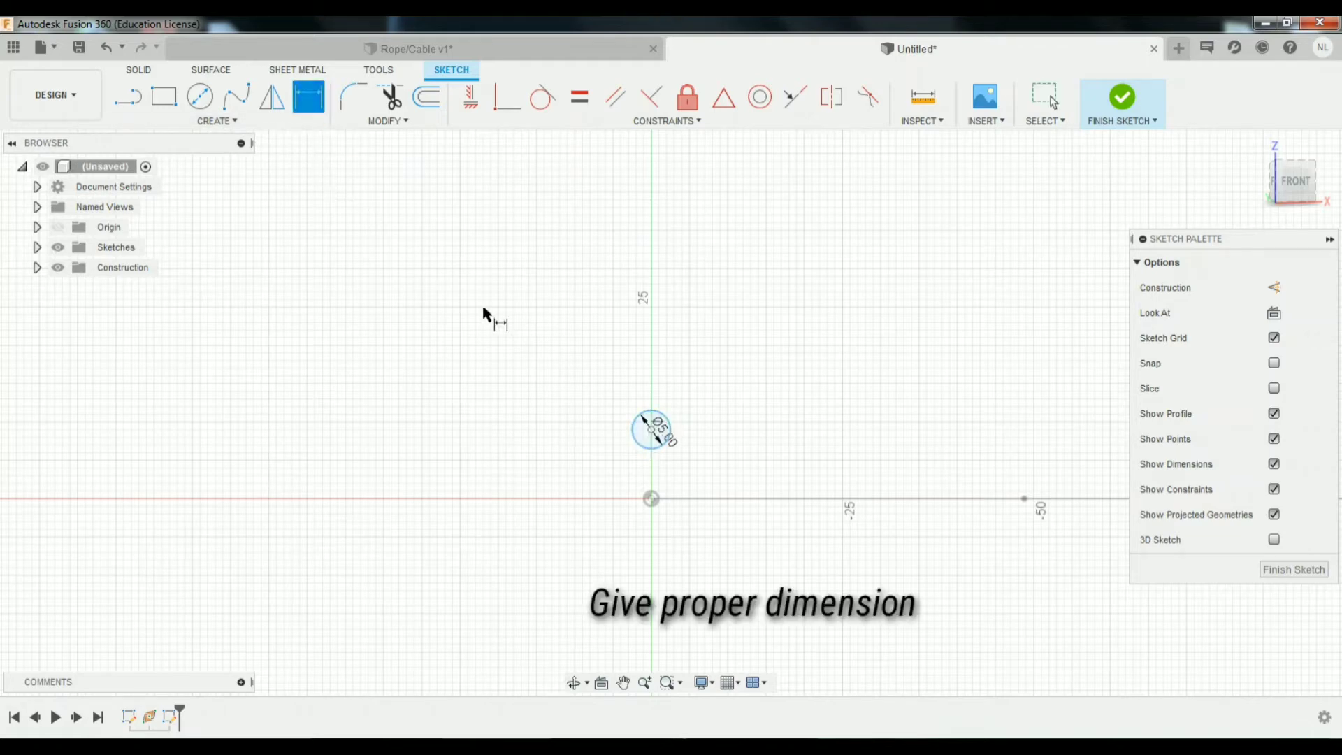
pyautogui.click(653, 448)
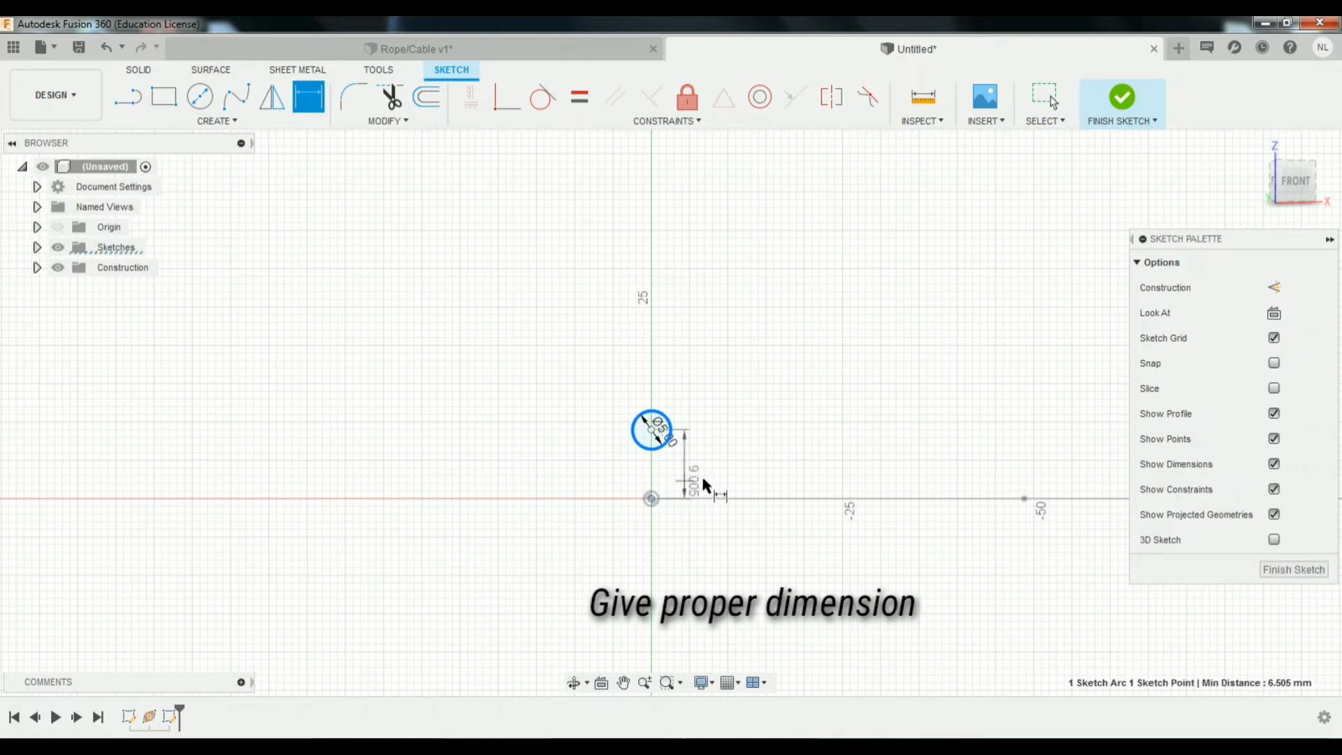
pyautogui.click(738, 479)
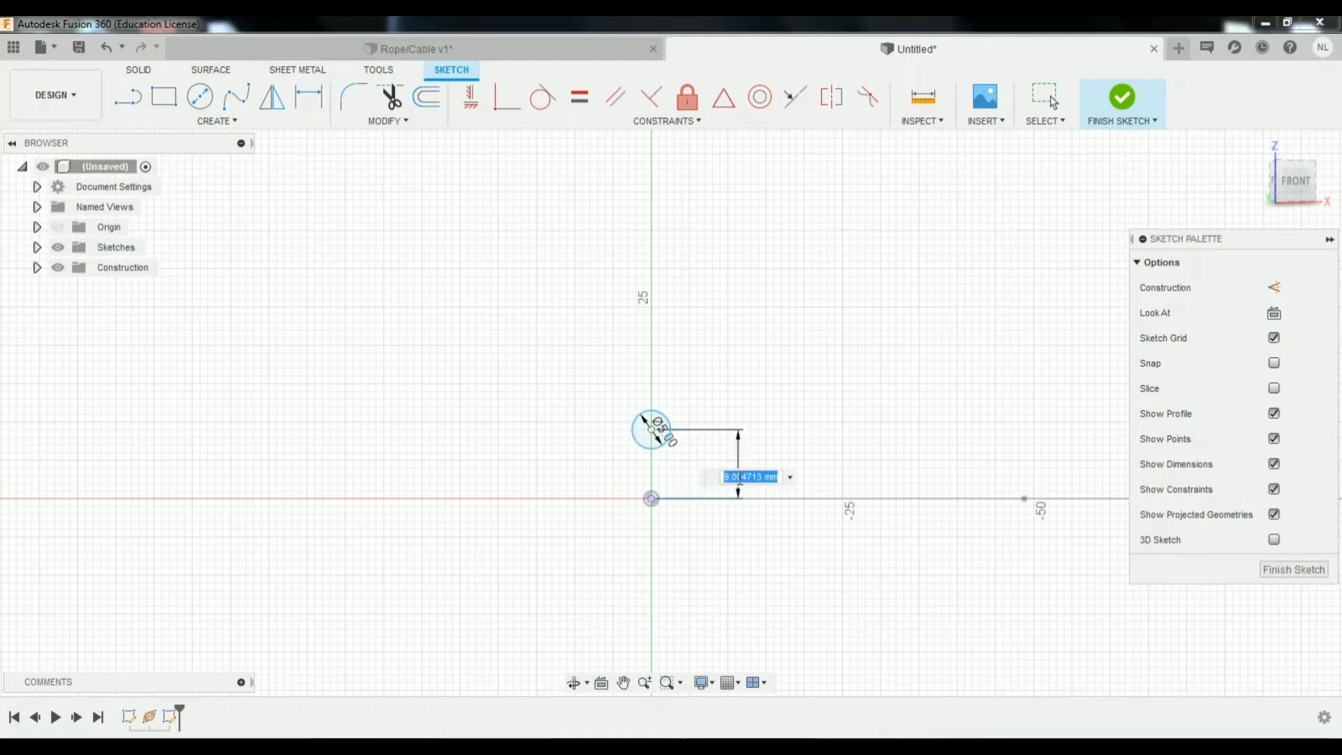
pyautogui.write('5')
pyautogui.press('Return')
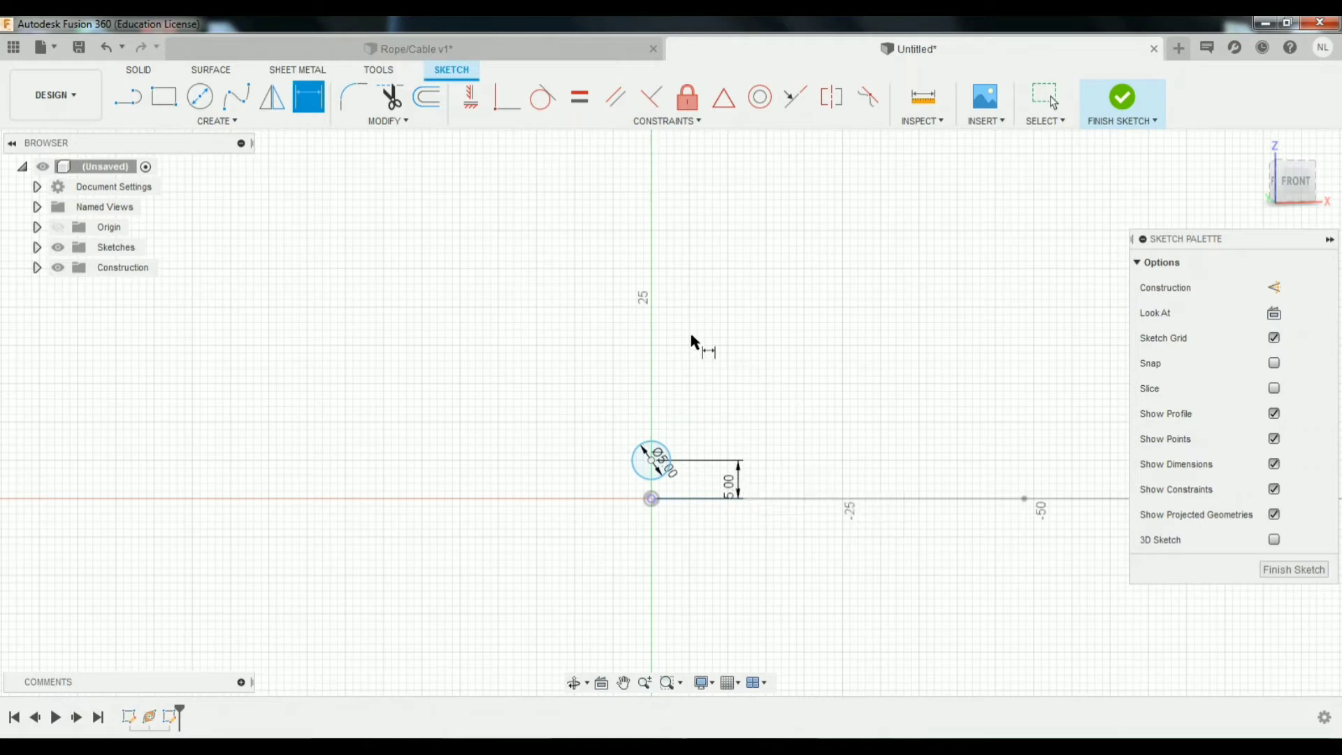
pyautogui.click(231, 121)
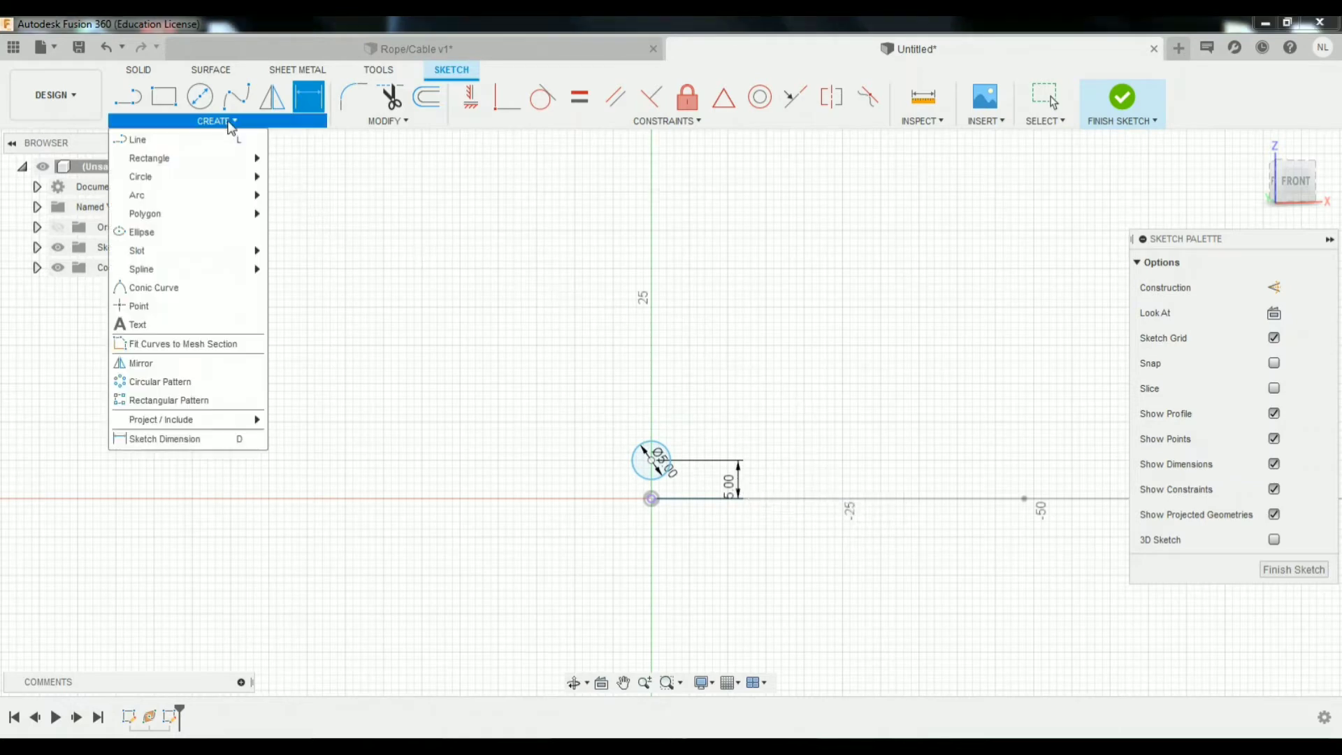
# - Circular-pattern the circle into 5 copies around the sketch origin
pyautogui.click(211, 389)
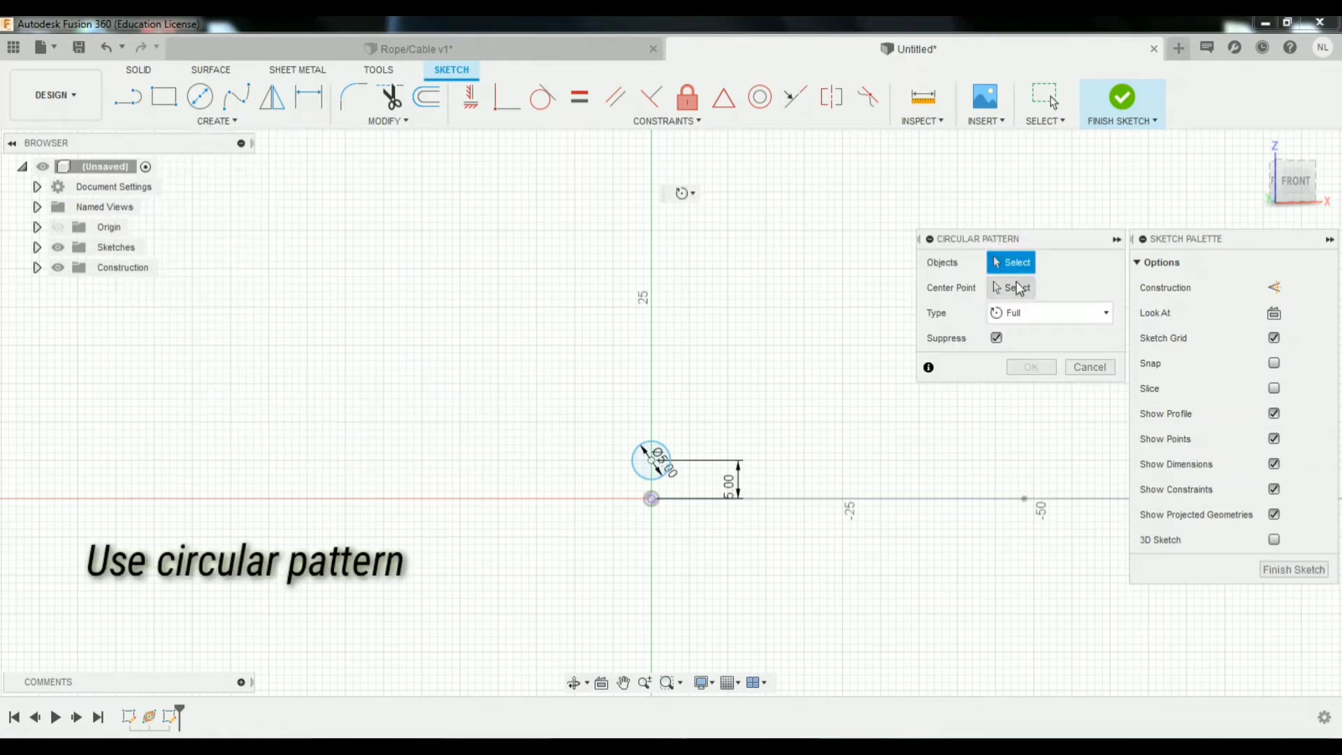
pyautogui.click(666, 452)
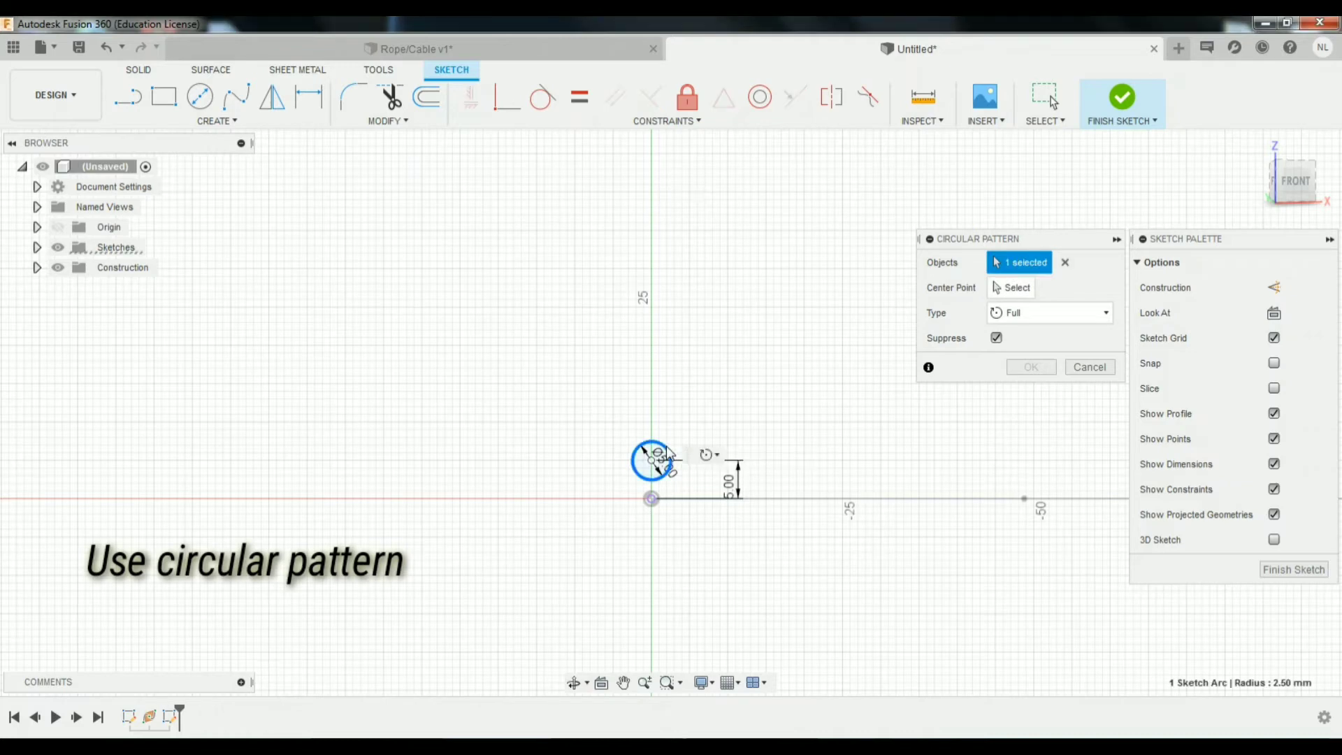
pyautogui.click(1026, 295)
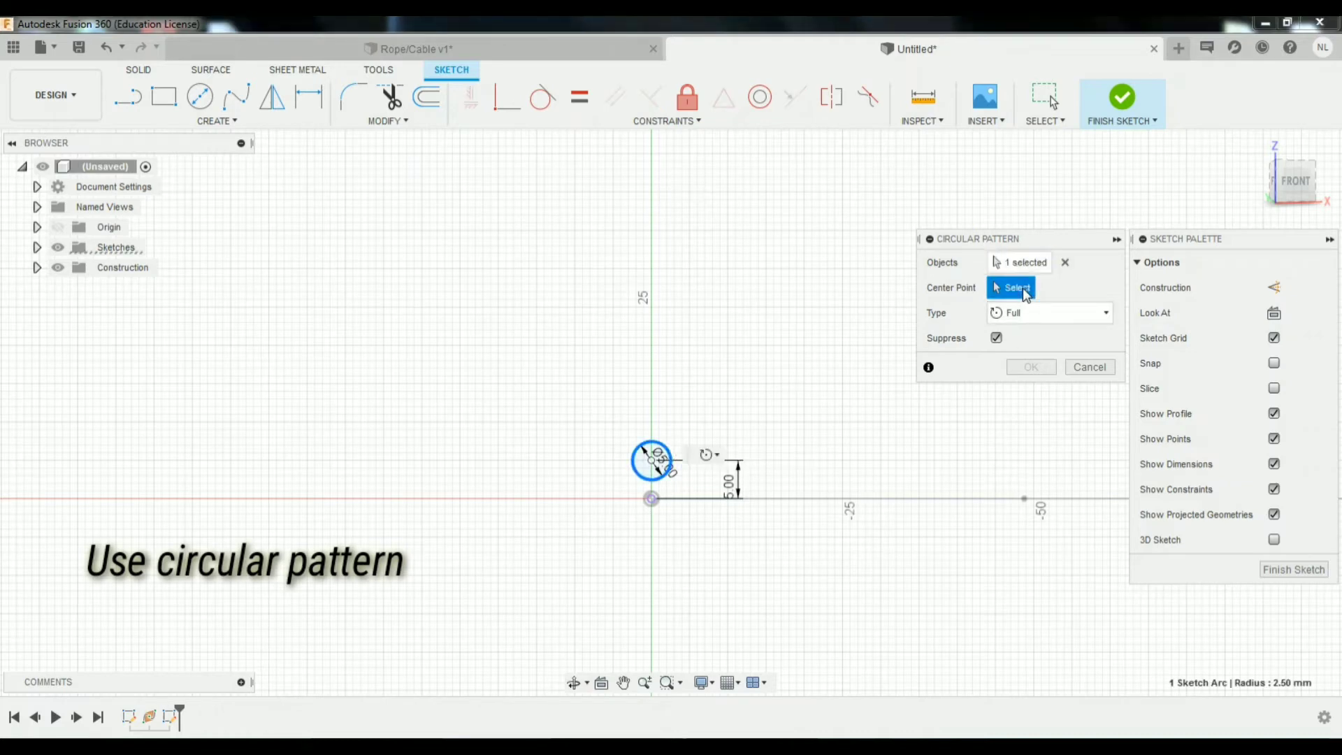
pyautogui.click(651, 499)
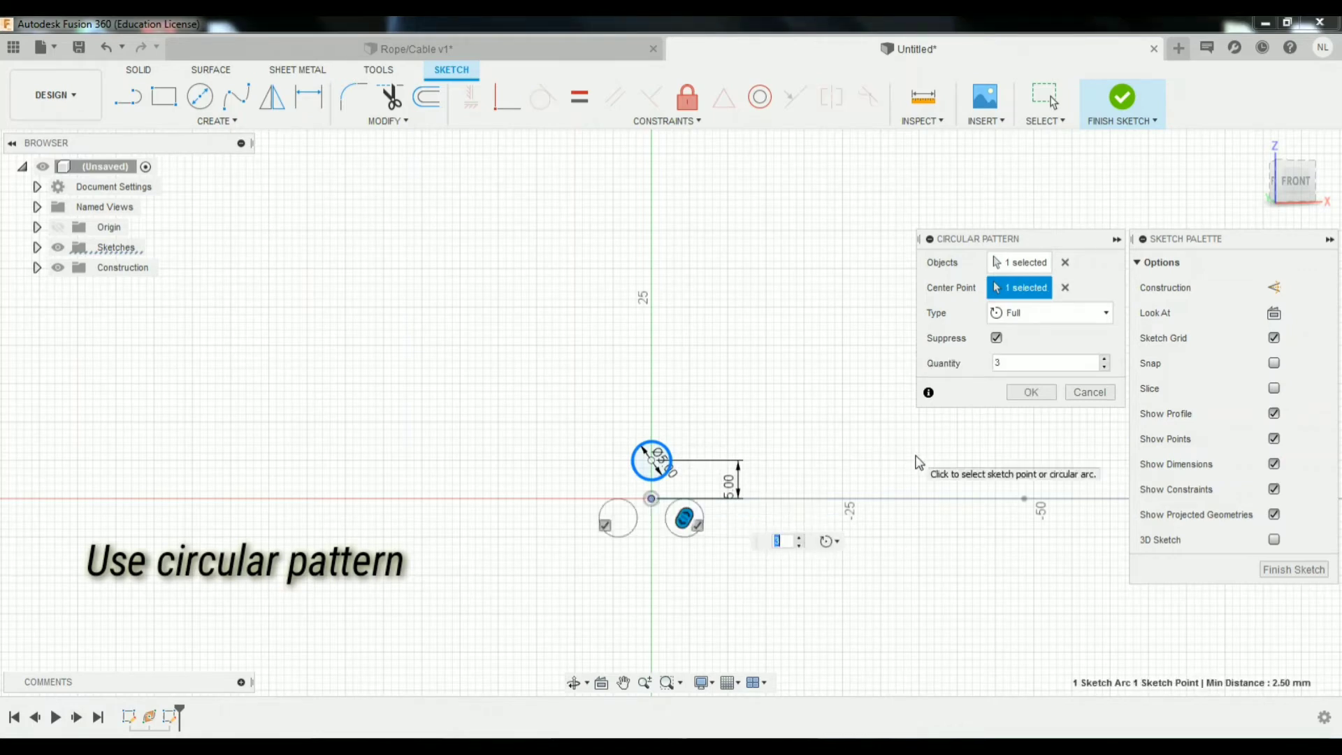
pyautogui.write('5')
pyautogui.press('Return')
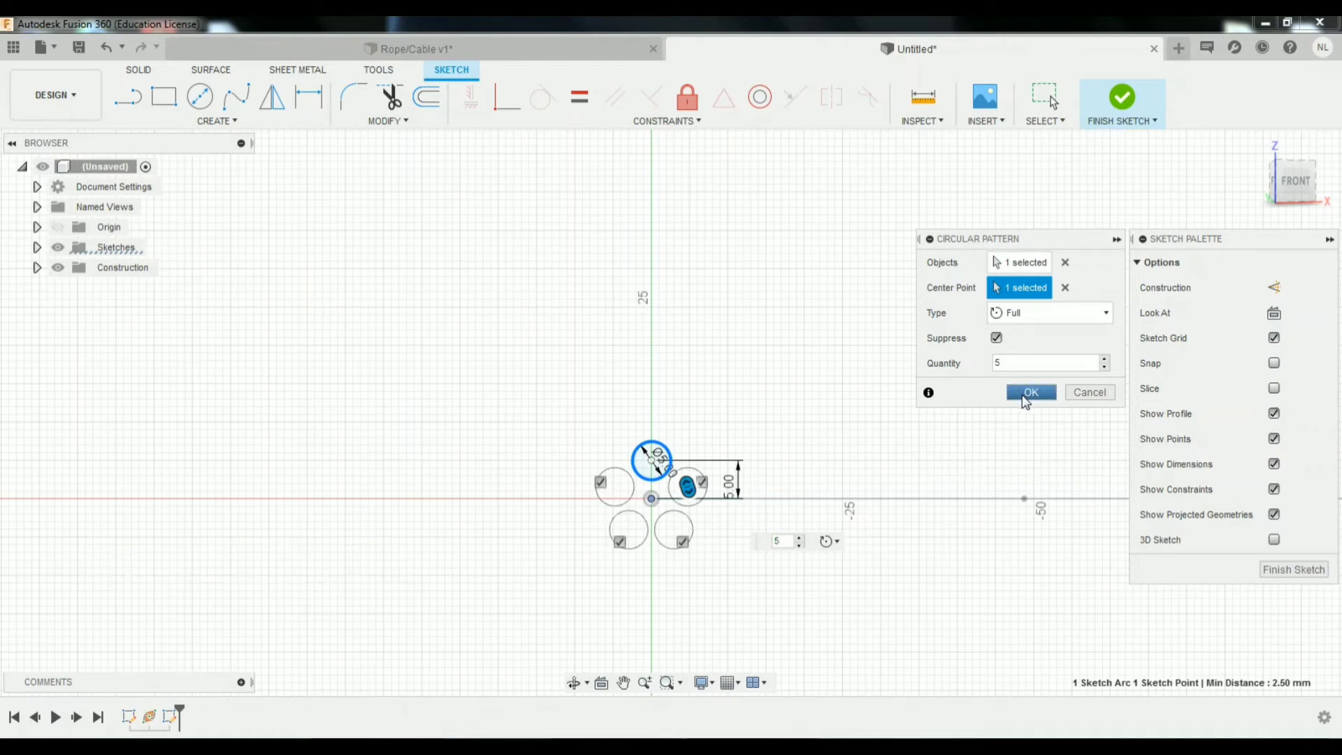
pyautogui.click(1029, 394)
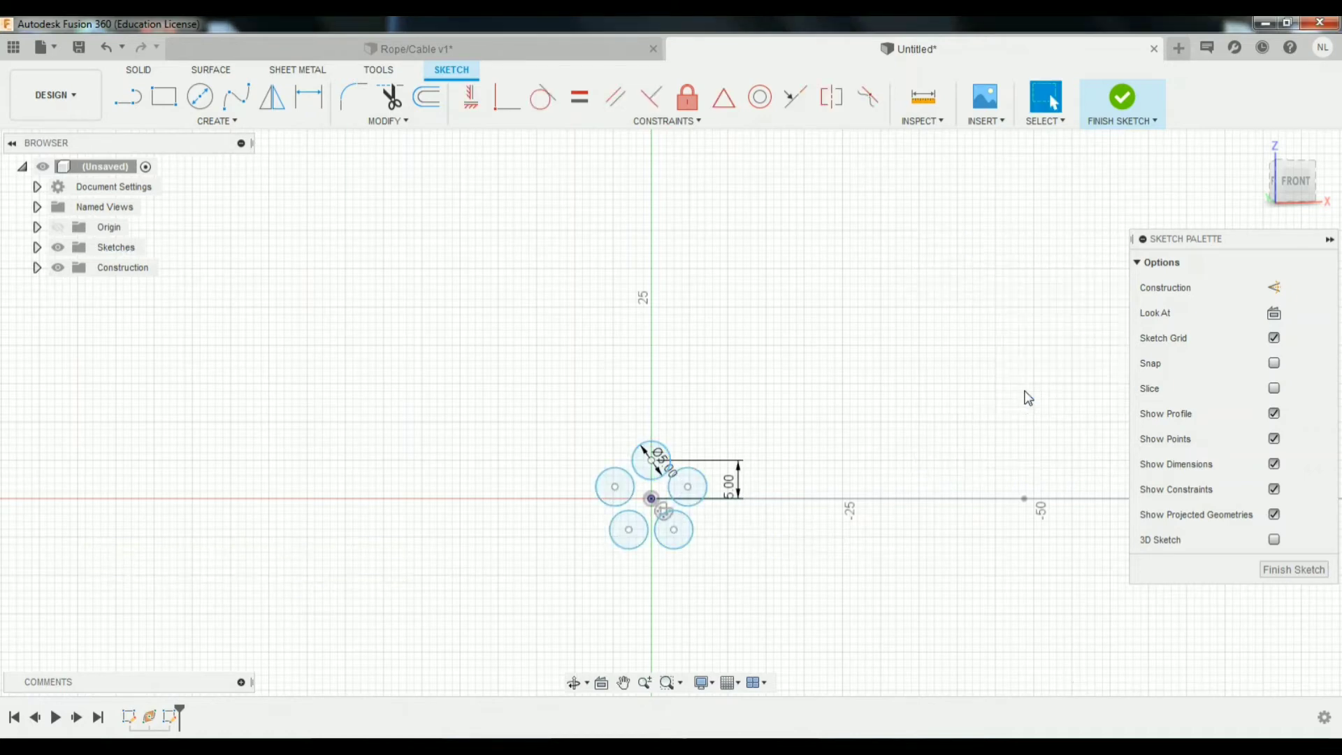
# - Finish the sketch and zoom in on the five circles from the Home view
pyautogui.click(1122, 99)
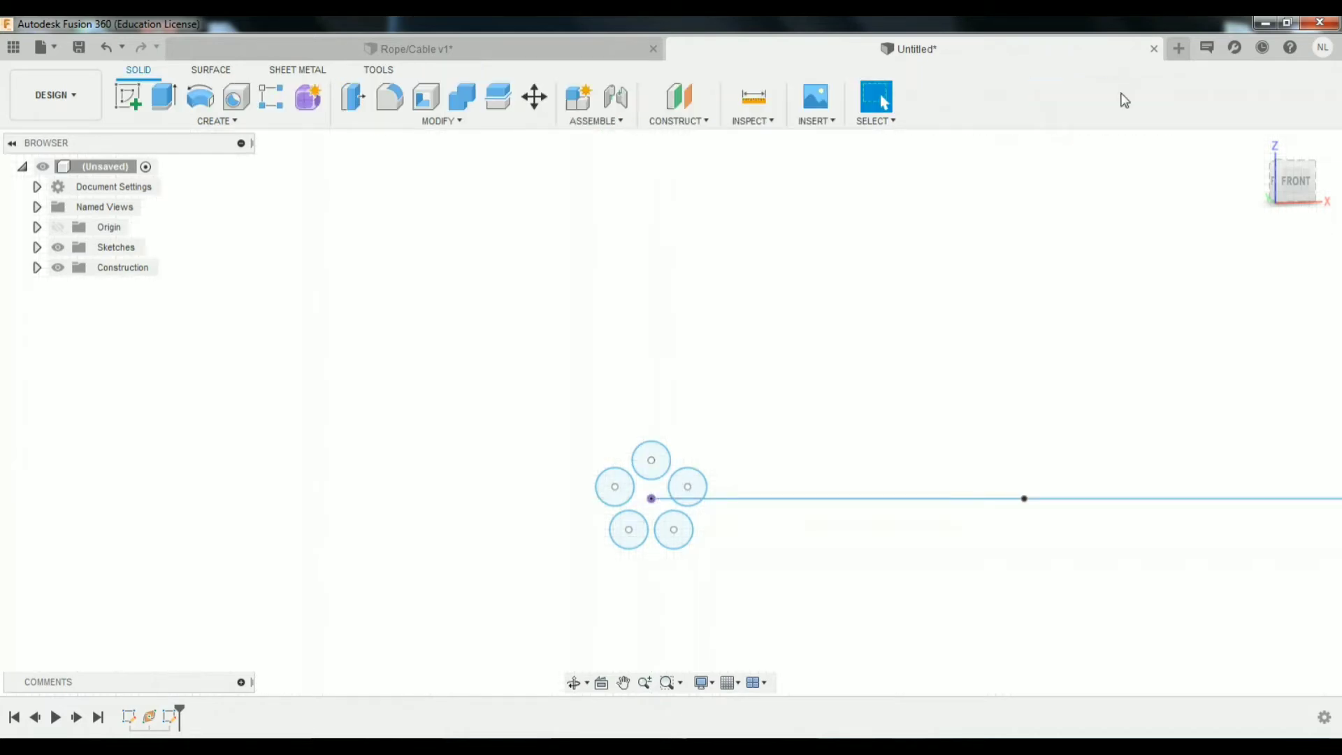
pyautogui.click(1256, 144)
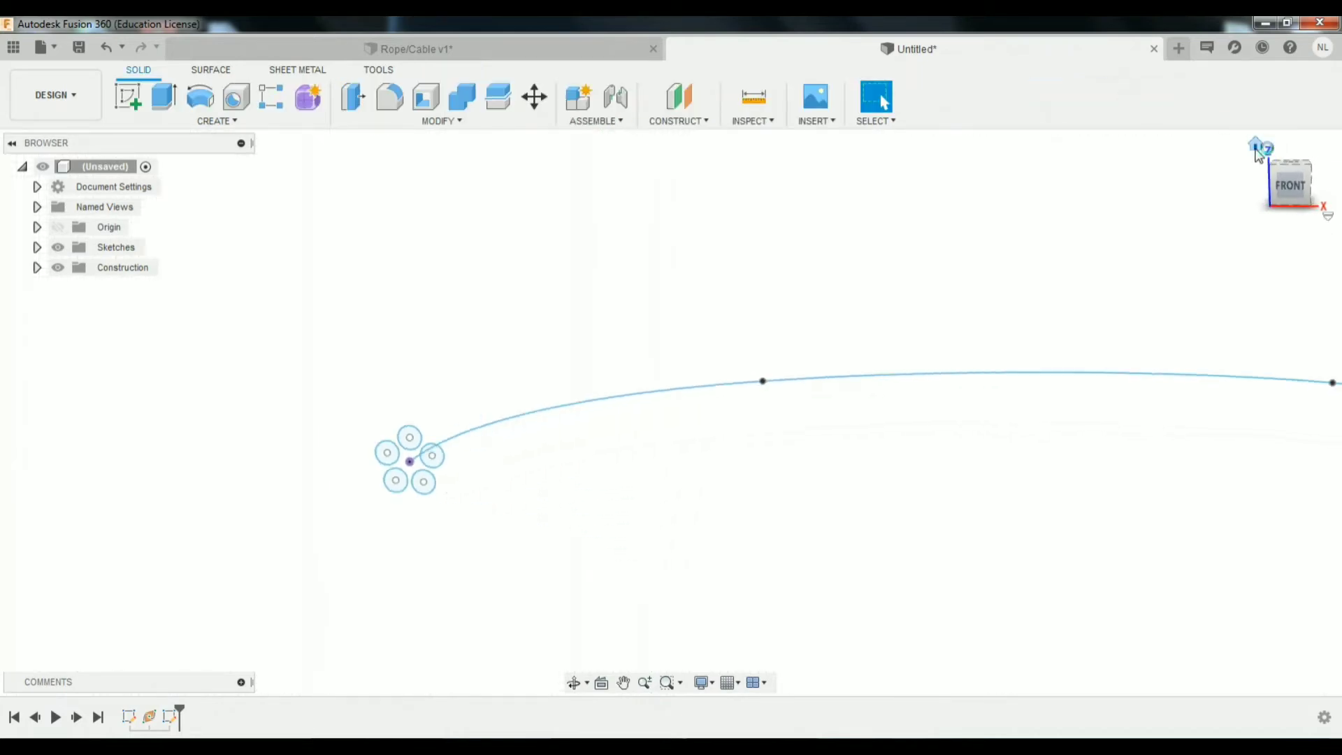
pyautogui.scroll(1, 271, 314)
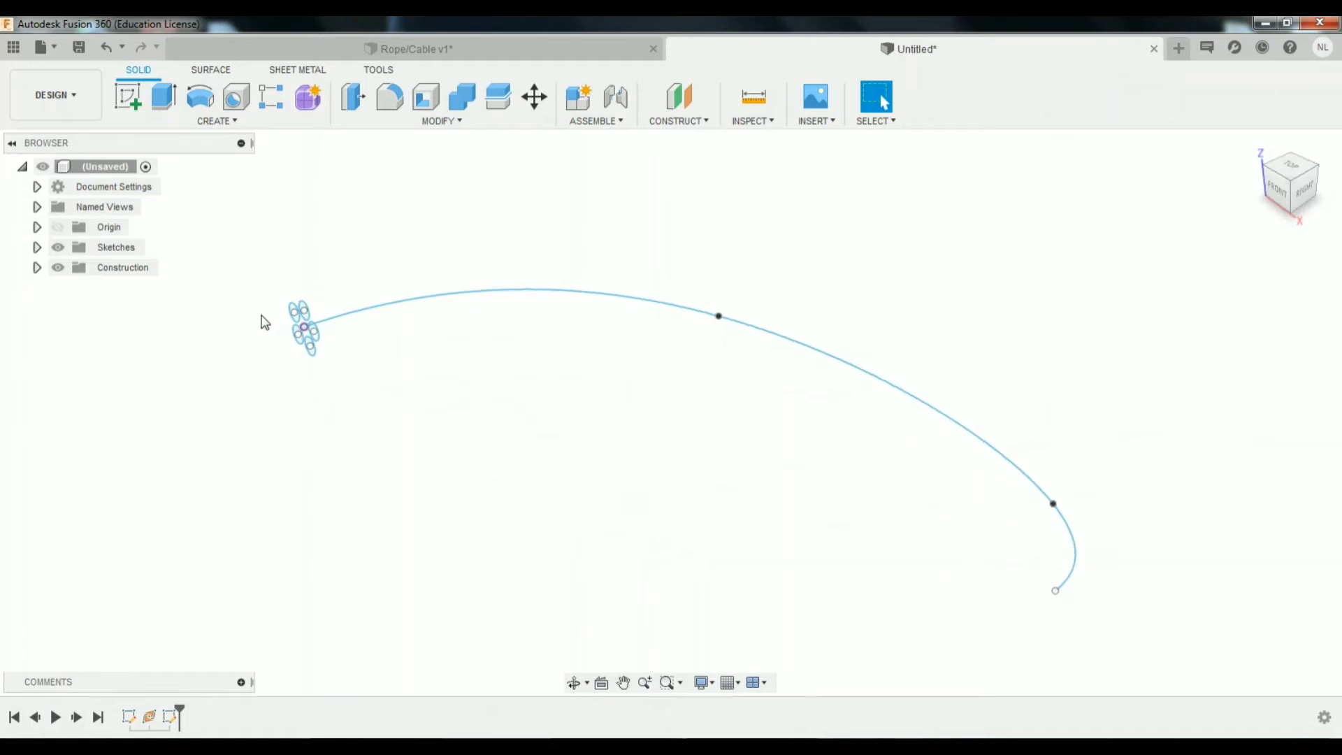
pyautogui.scroll(1, 258, 346)
pyautogui.scroll(1, 254, 318)
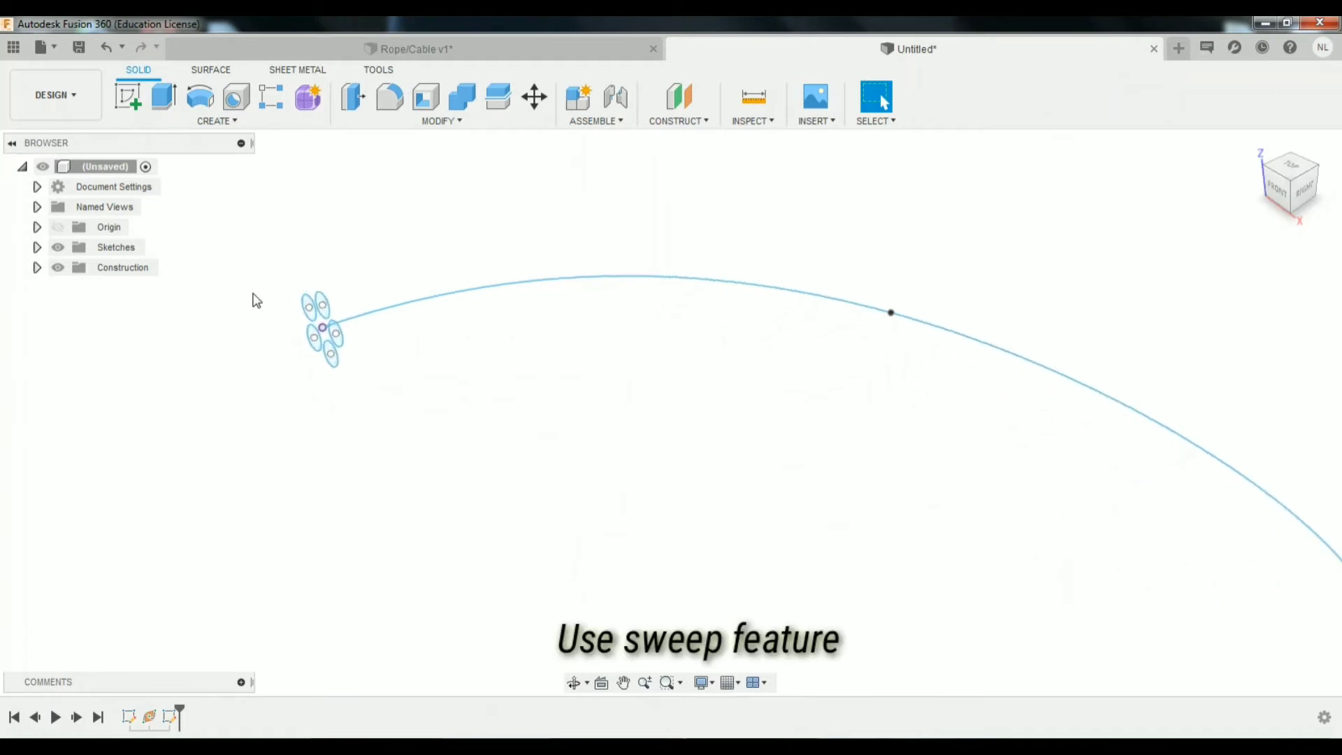
pyautogui.scroll(1, 255, 294)
pyautogui.scroll(1, 255, 279)
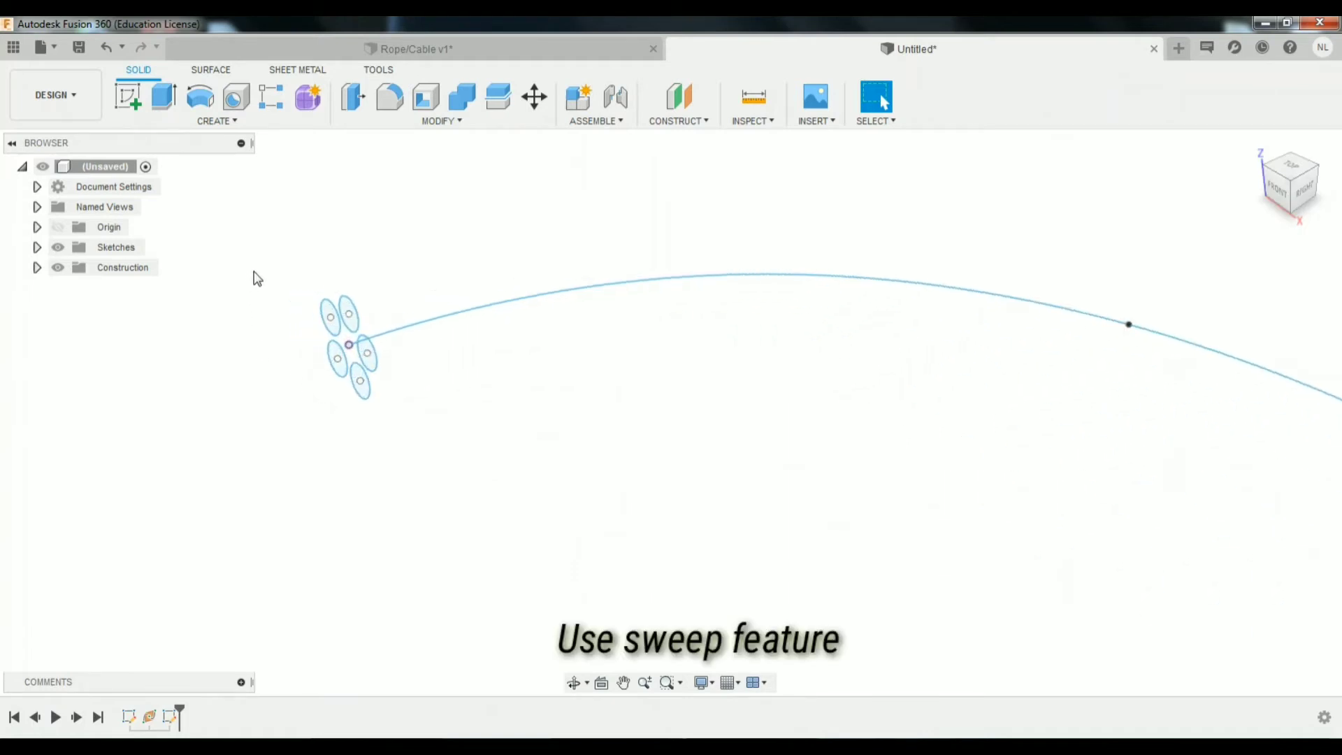
pyautogui.click(213, 125)
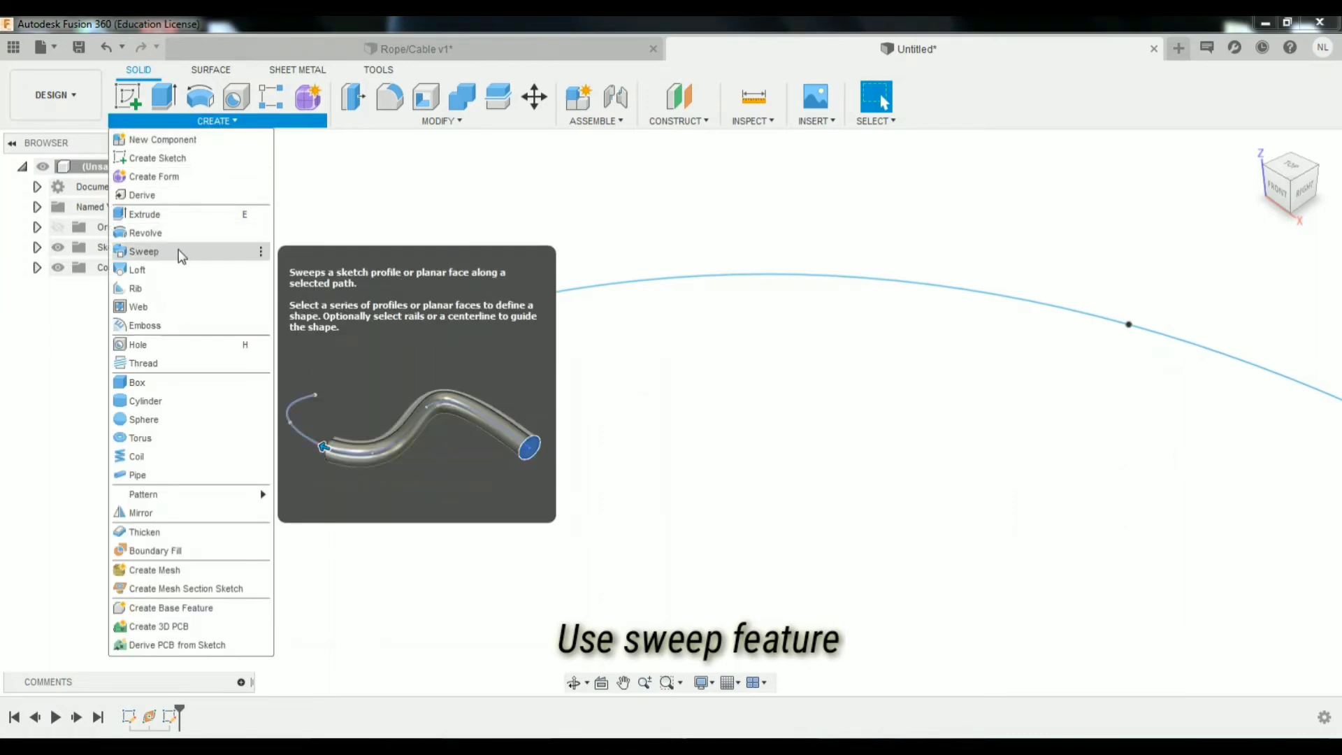
# - Set up a Sweep with all five circles as profiles and the spline as path
pyautogui.click(184, 252)
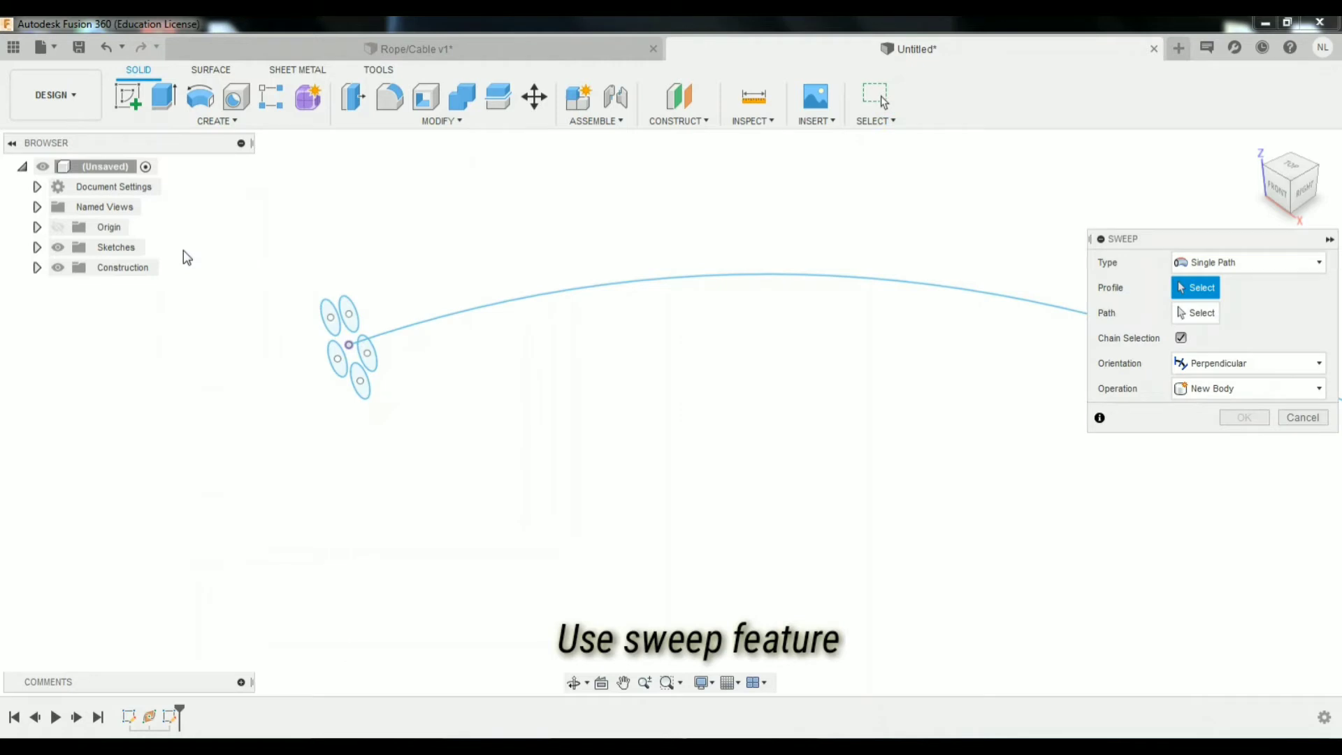
pyautogui.click(333, 323)
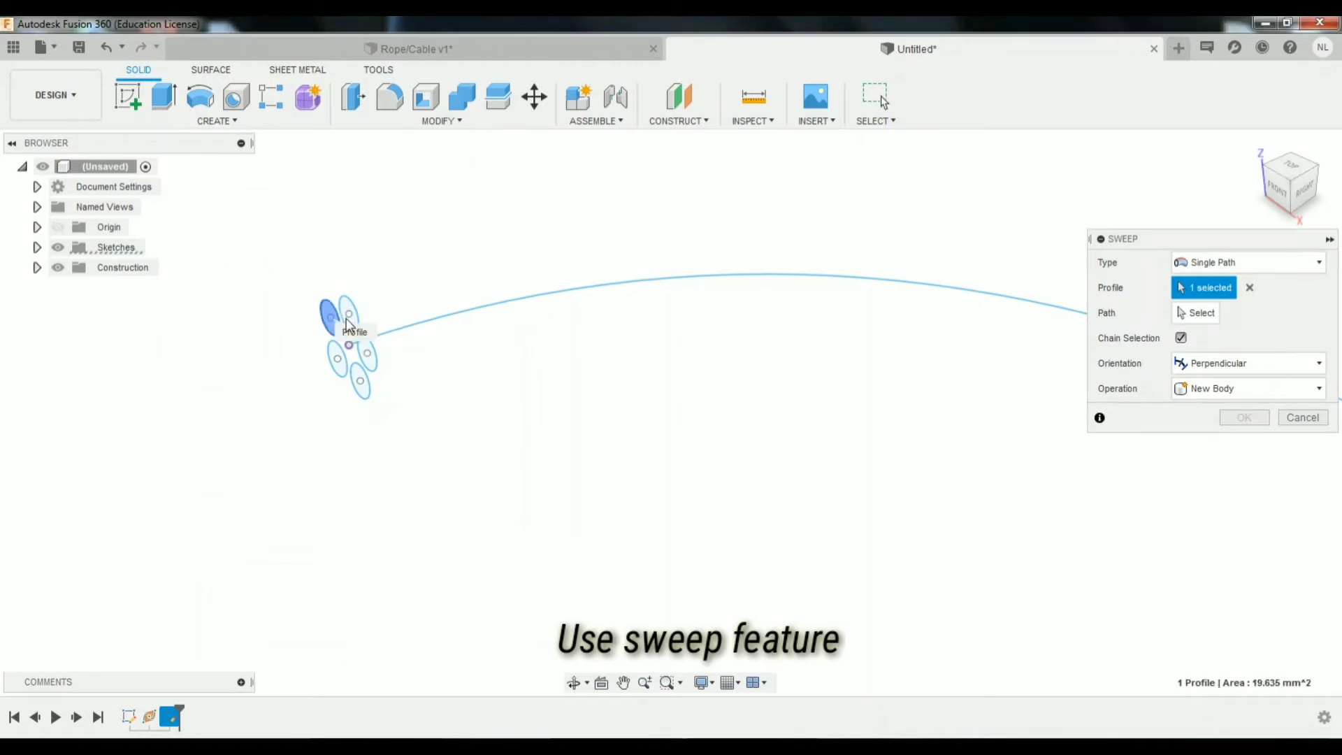
pyautogui.click(356, 325)
pyautogui.click(367, 353)
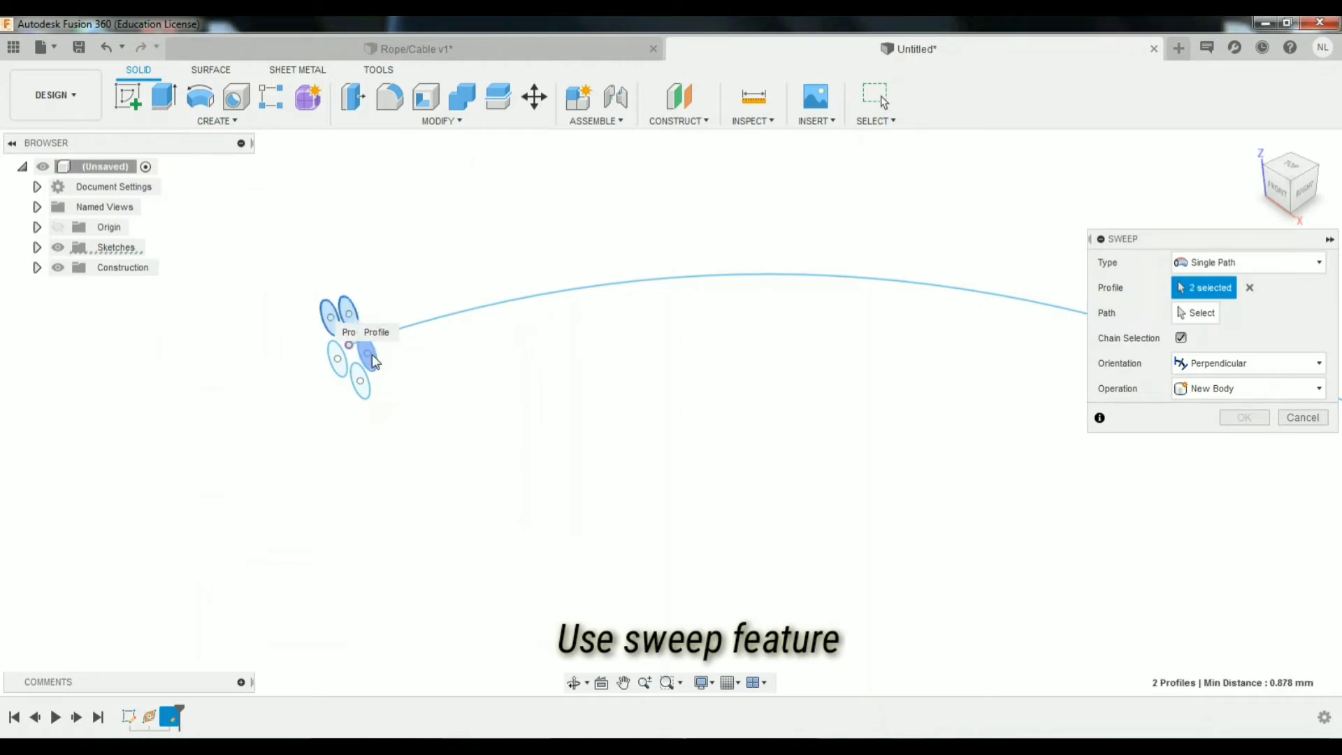
pyautogui.click(362, 384)
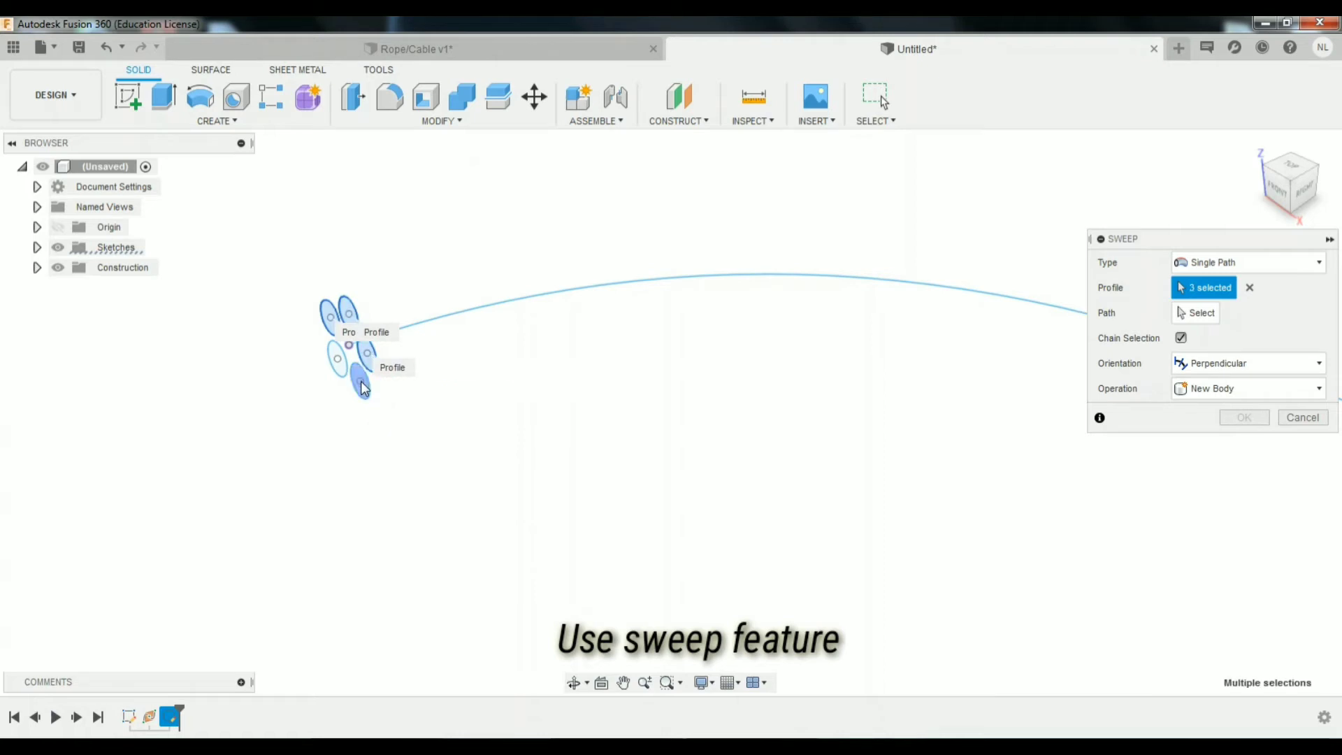
pyautogui.click(336, 374)
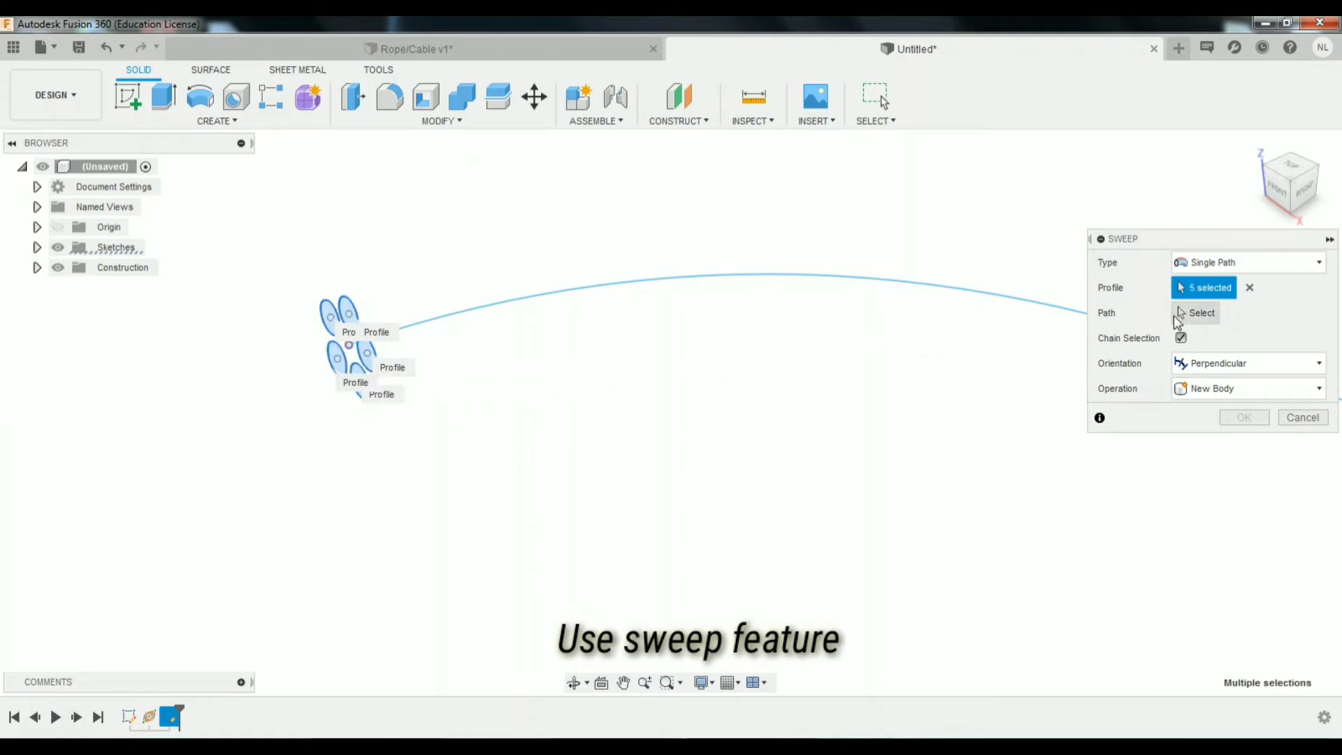
pyautogui.click(1202, 313)
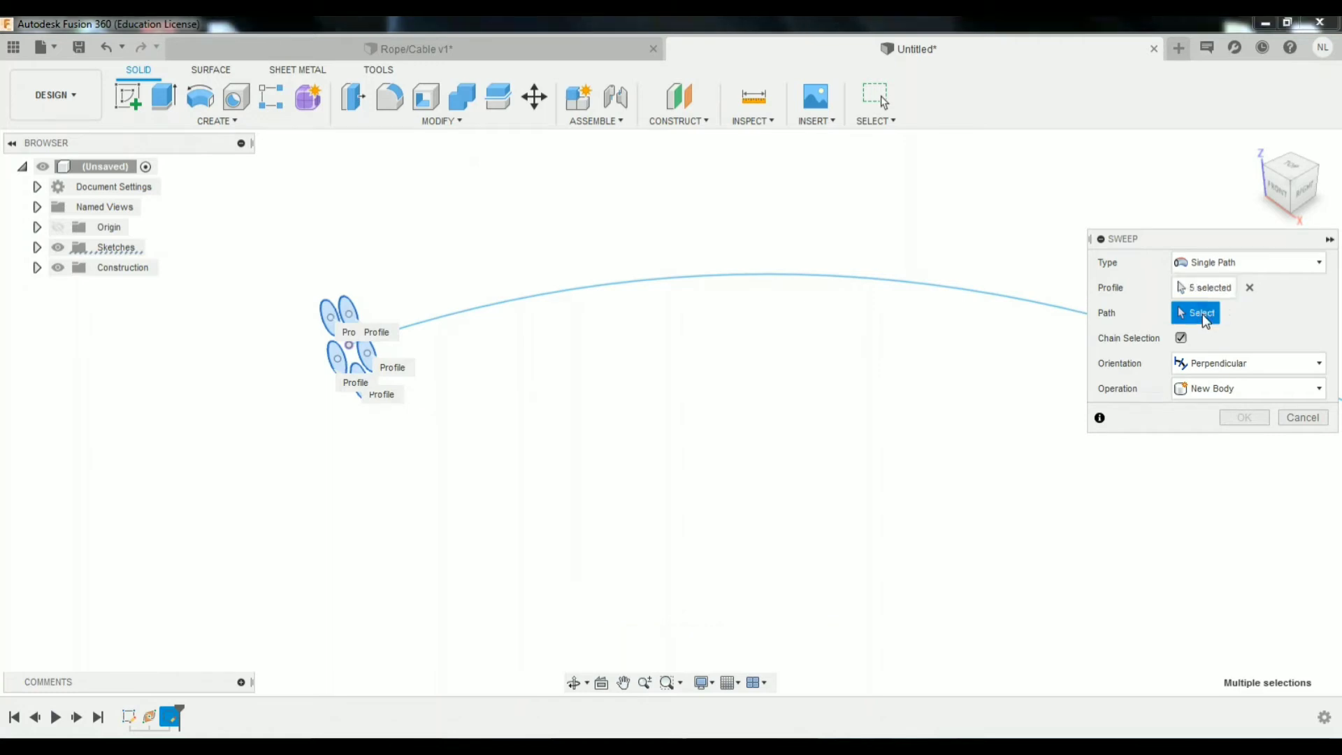
pyautogui.click(972, 296)
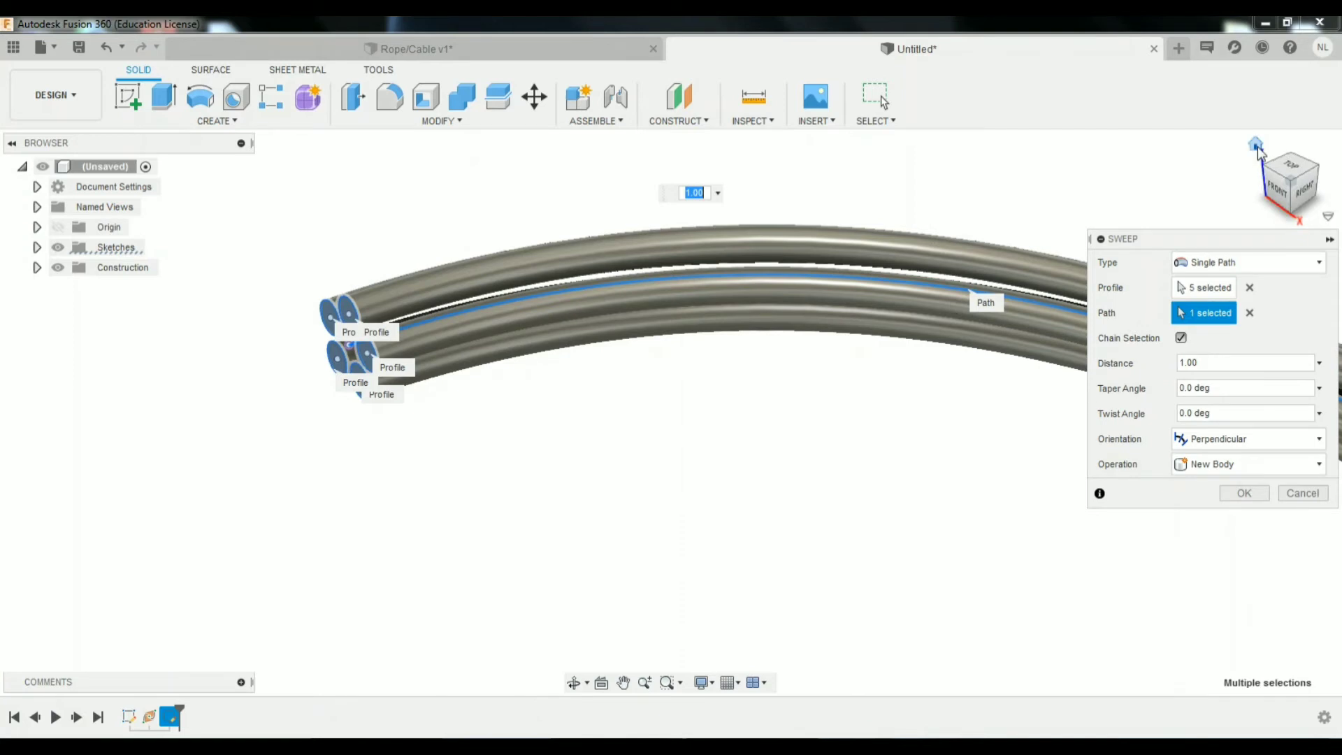
pyautogui.click(1256, 145)
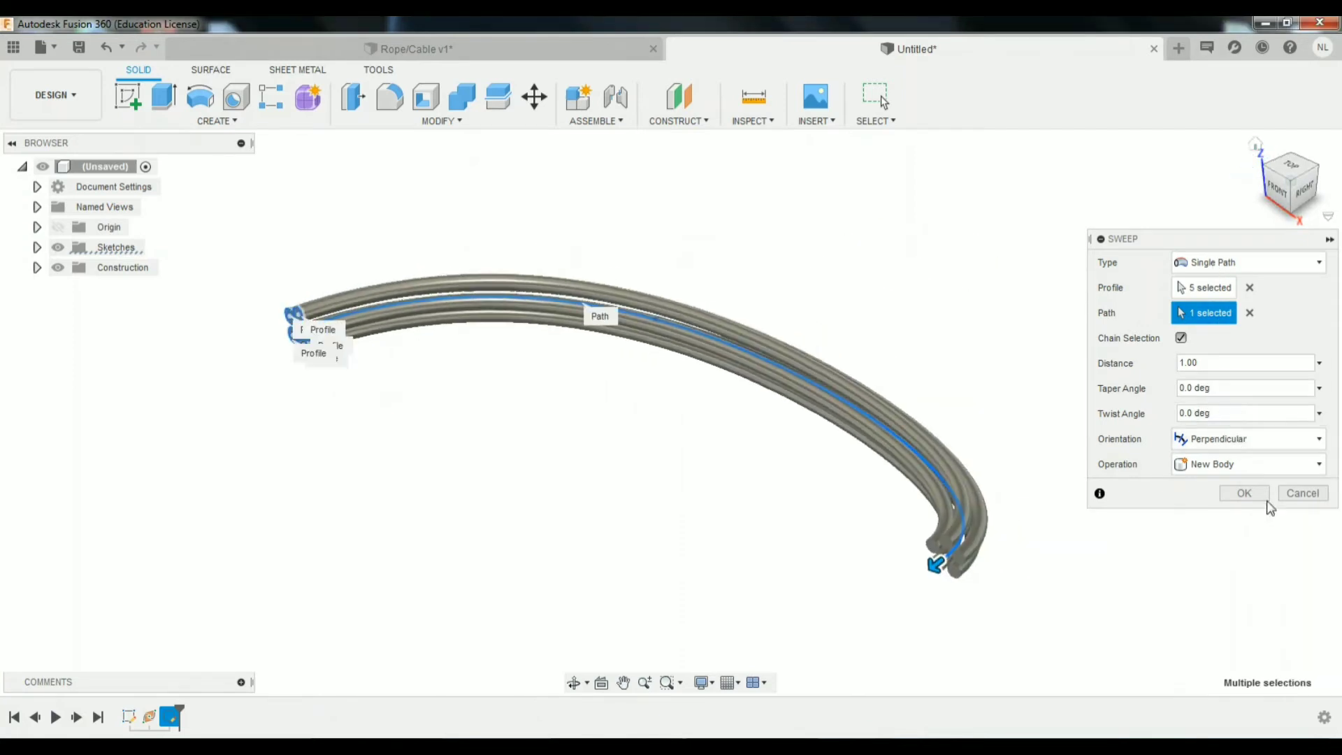
# - Give the sweep a twist angle of 20 and create the twisted rope body
pyautogui.click(1222, 413)
pyautogui.write('1')
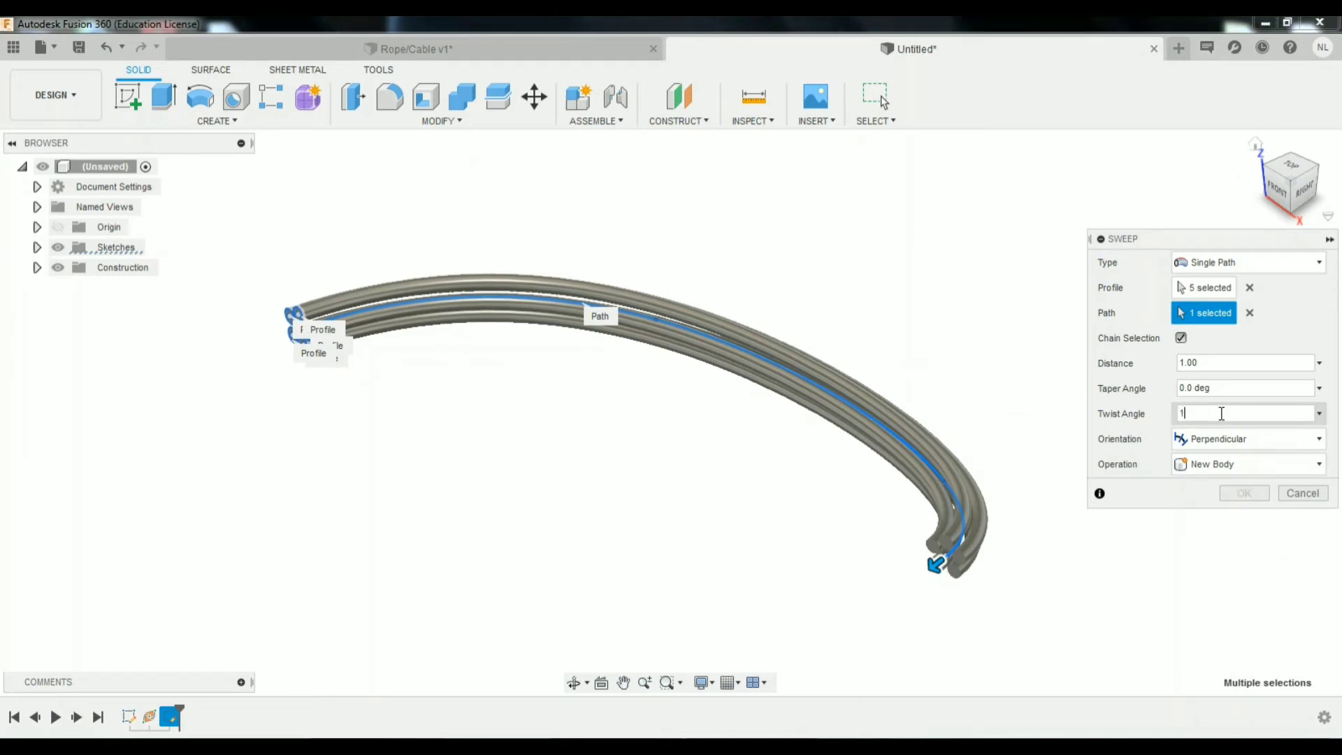
pyautogui.write('2')
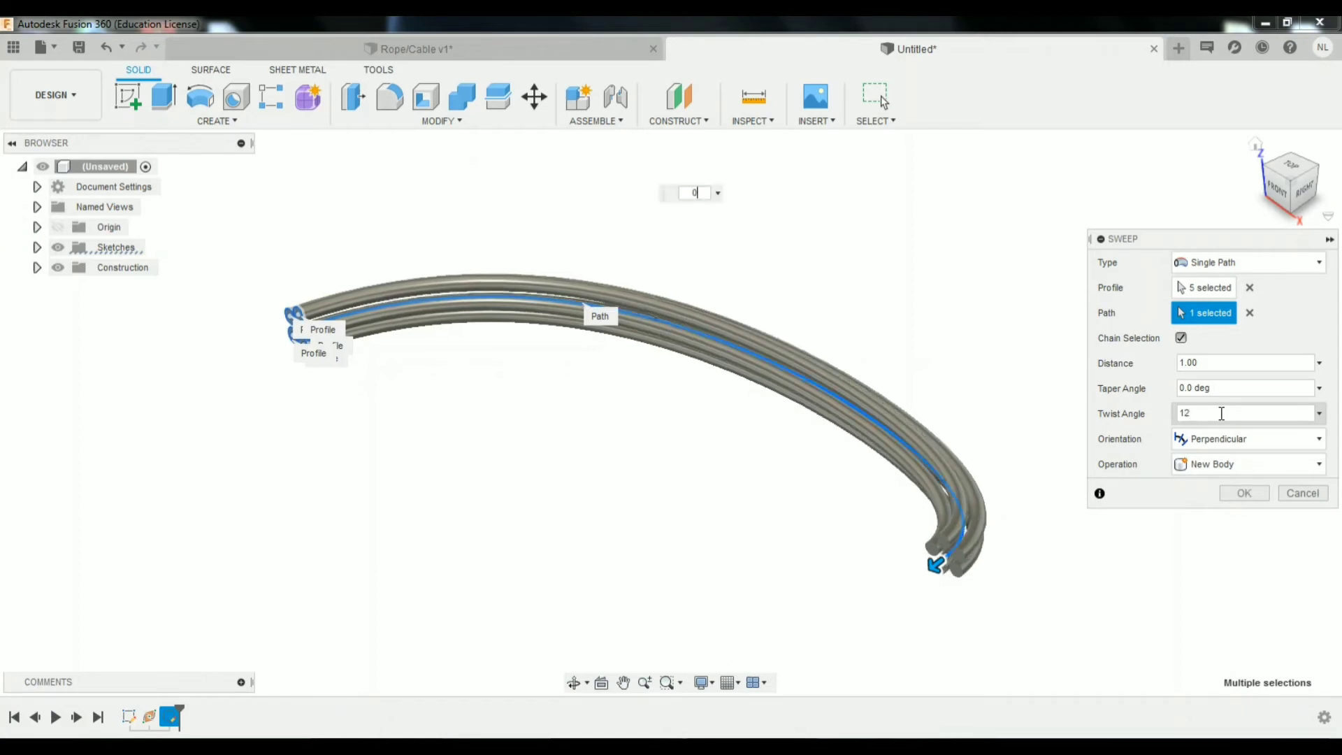
pyautogui.write('00')
pyautogui.click(1244, 494)
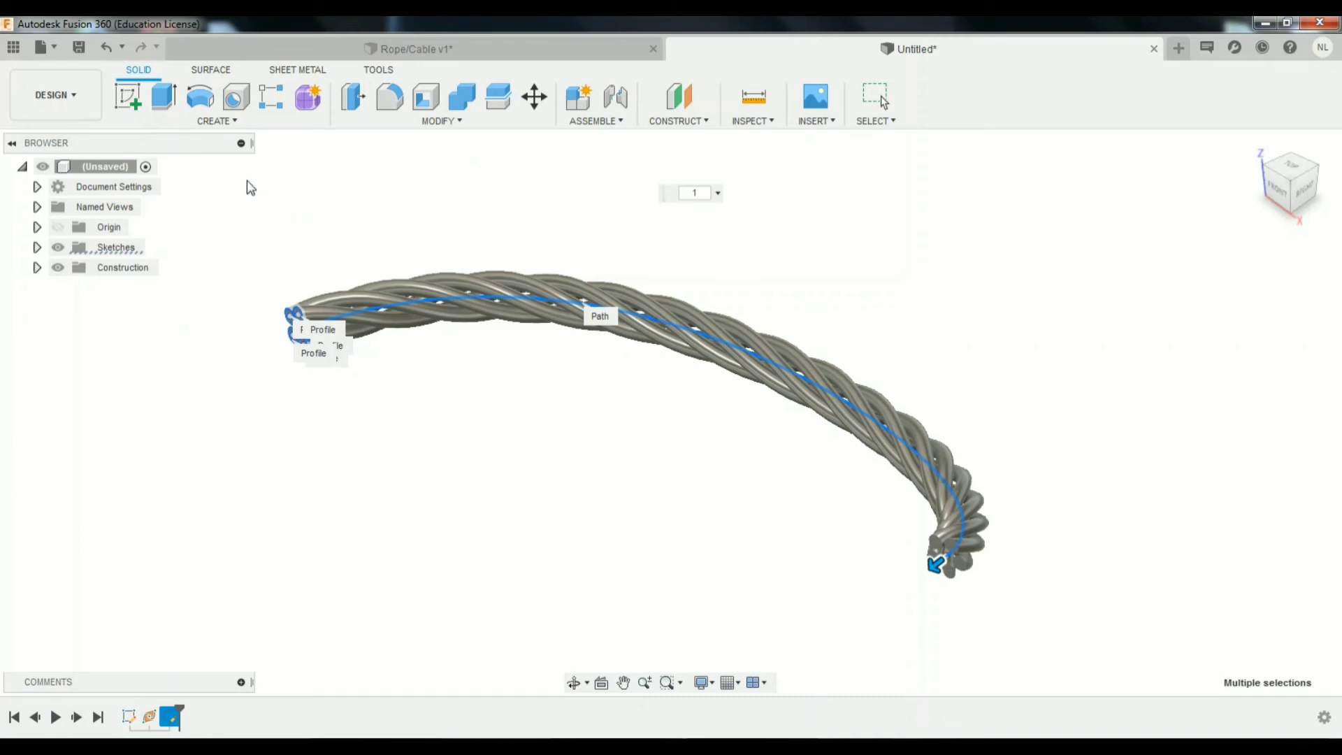
# - Save the design as 'Rope/cable' in My First Project
pyautogui.click(78, 48)
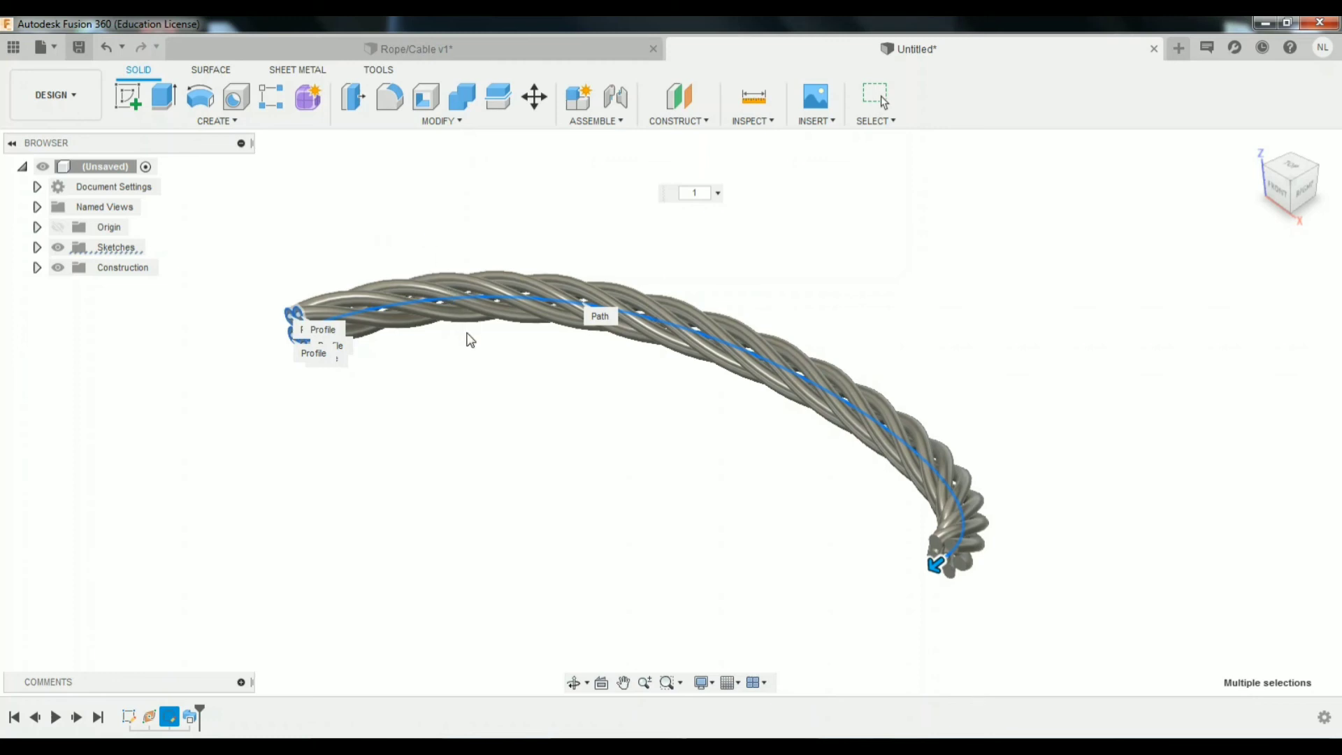
pyautogui.hotkey('ctrl', 's')
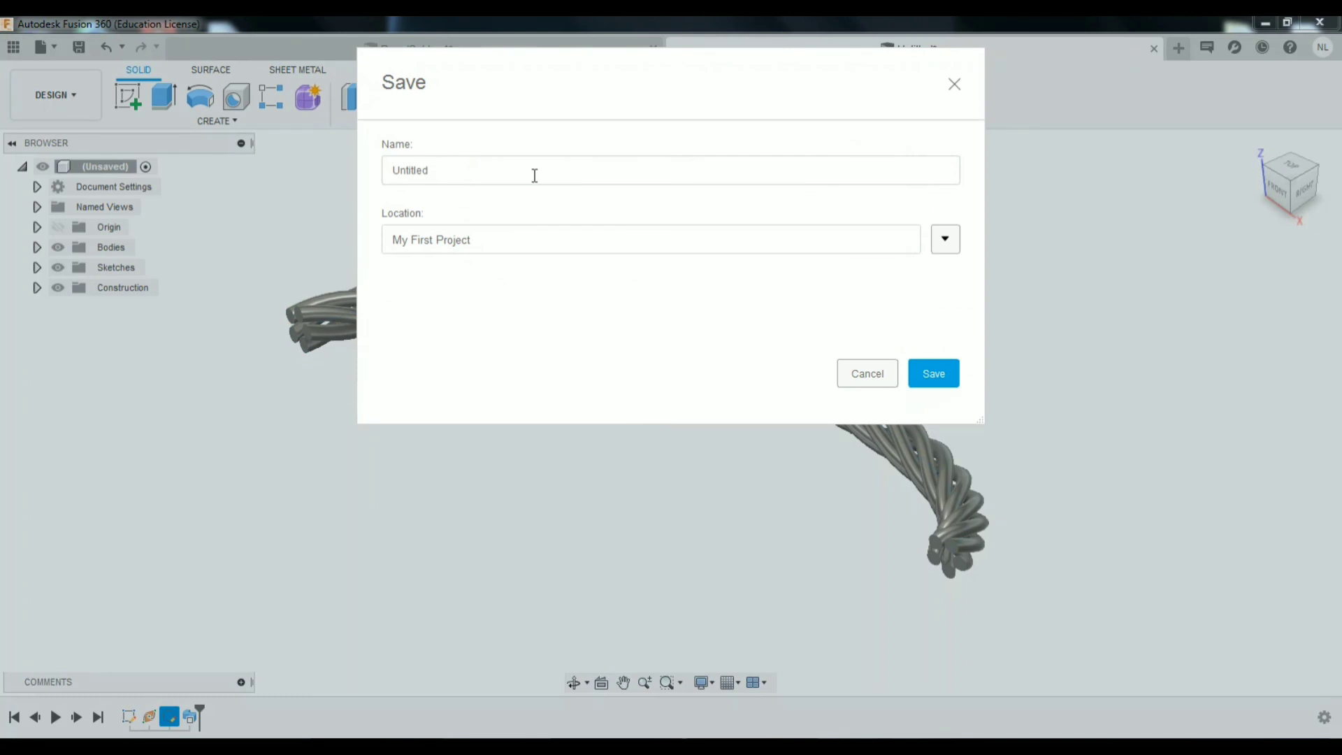
pyautogui.click(535, 174)
pyautogui.press('BackSpace')
pyautogui.press('BackSpace')
pyautogui.press('BackSpace')
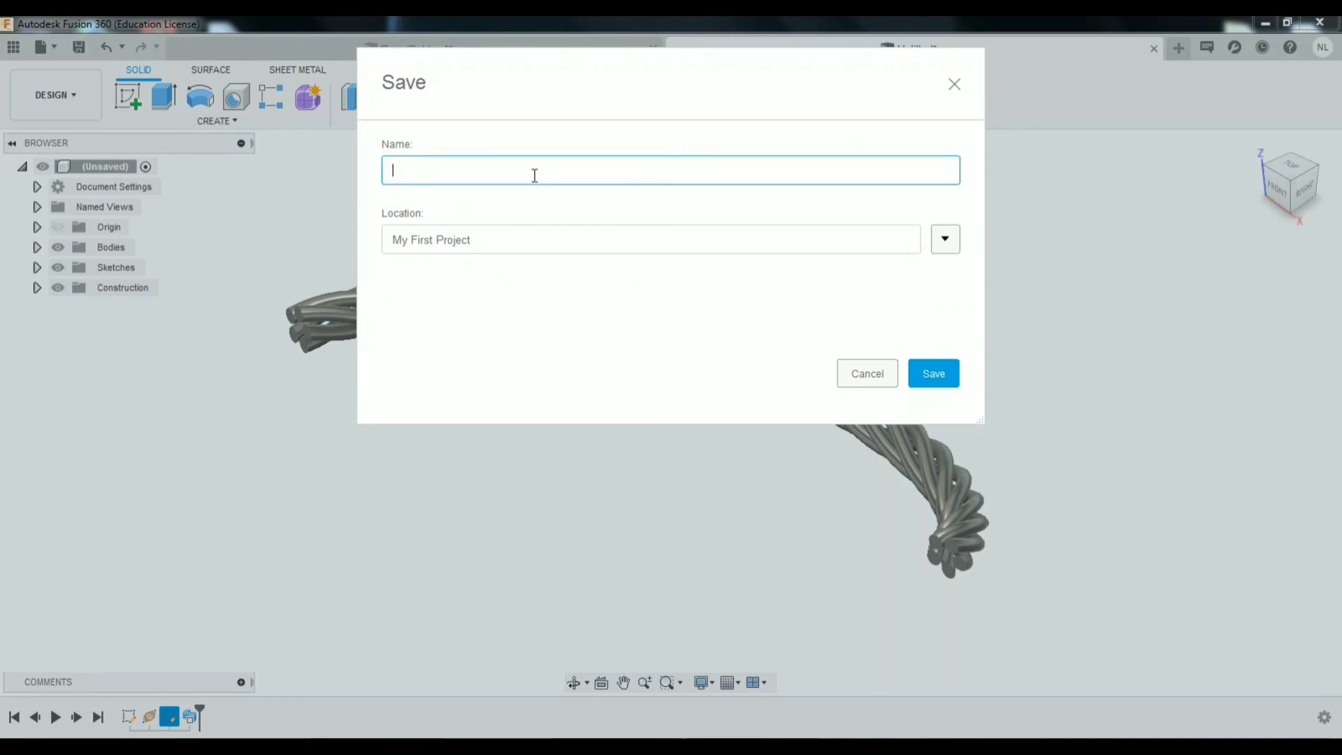
pyautogui.write('R')
pyautogui.write('ope/c')
pyautogui.write('able')
pyautogui.click(934, 374)
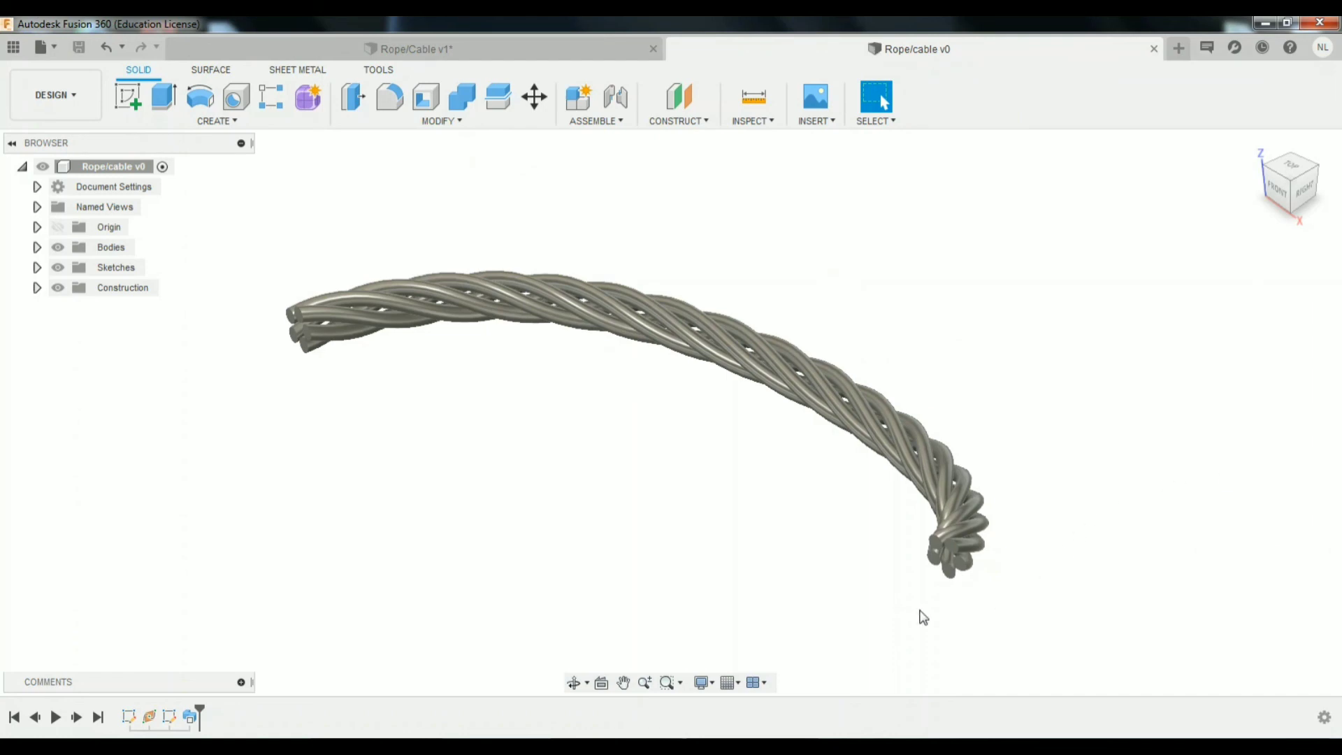
pyautogui.keyDown('shift'); pyautogui.moveTo(895, 607); pyautogui.dragTo(874, 531, button='middle'); pyautogui.keyUp('shift')
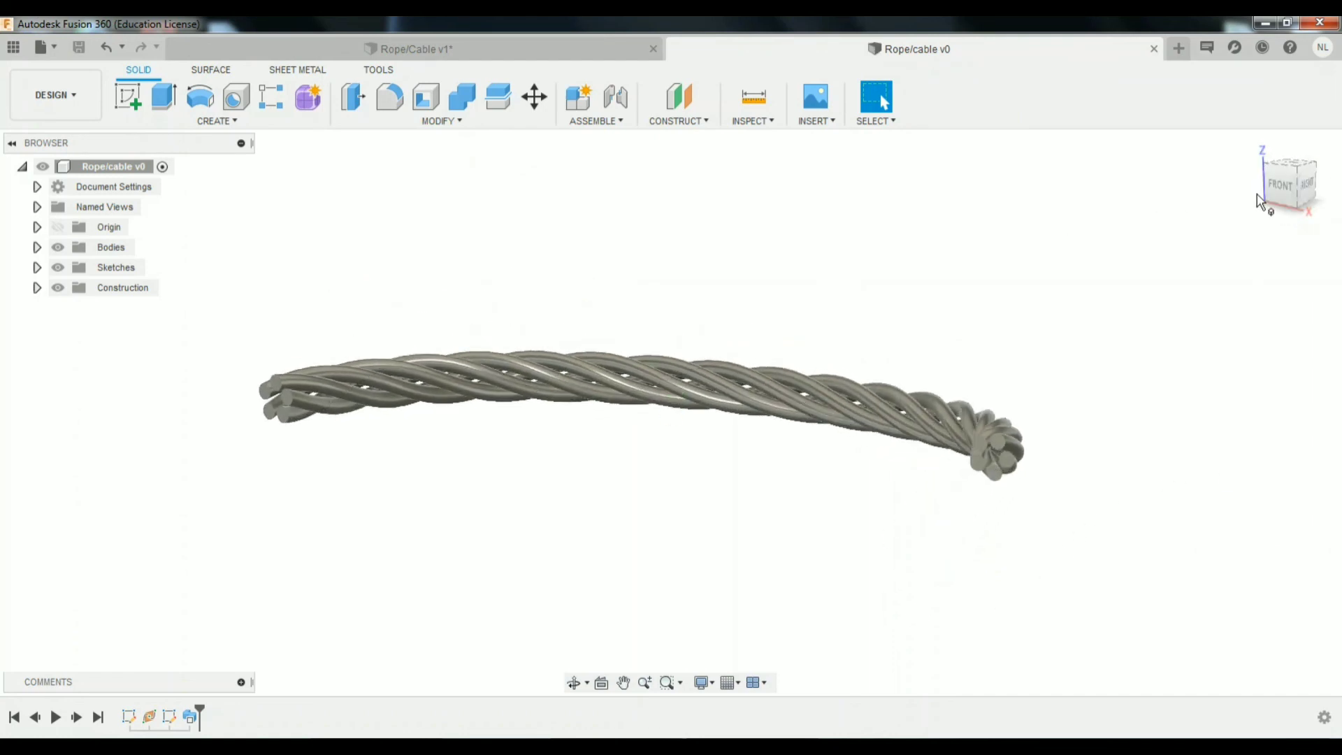
pyautogui.keyDown('shift'); pyautogui.moveTo(1290, 185); pyautogui.dragTo(1185, 328, button='middle'); pyautogui.keyUp('shift')
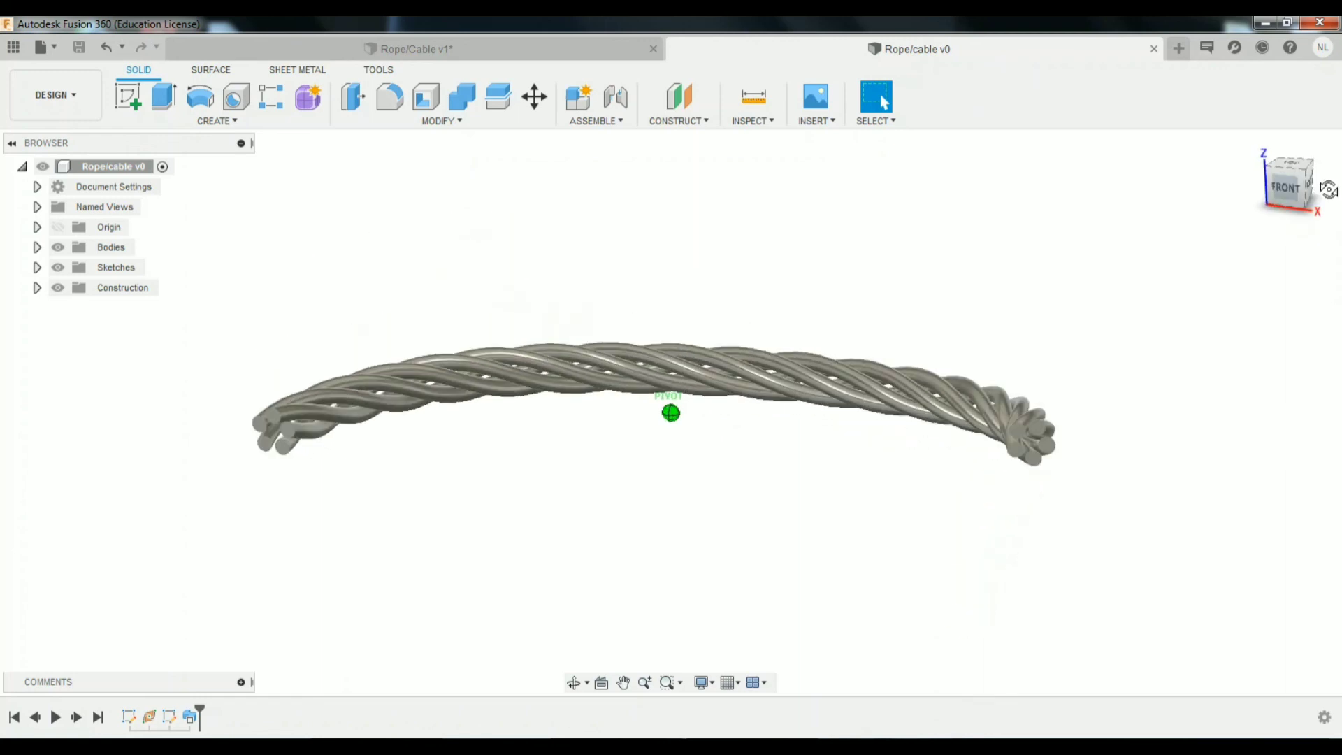
pyautogui.scroll(3, 1042, 441)
pyautogui.scroll(3, 979, 490)
pyautogui.scroll(3, 923, 532)
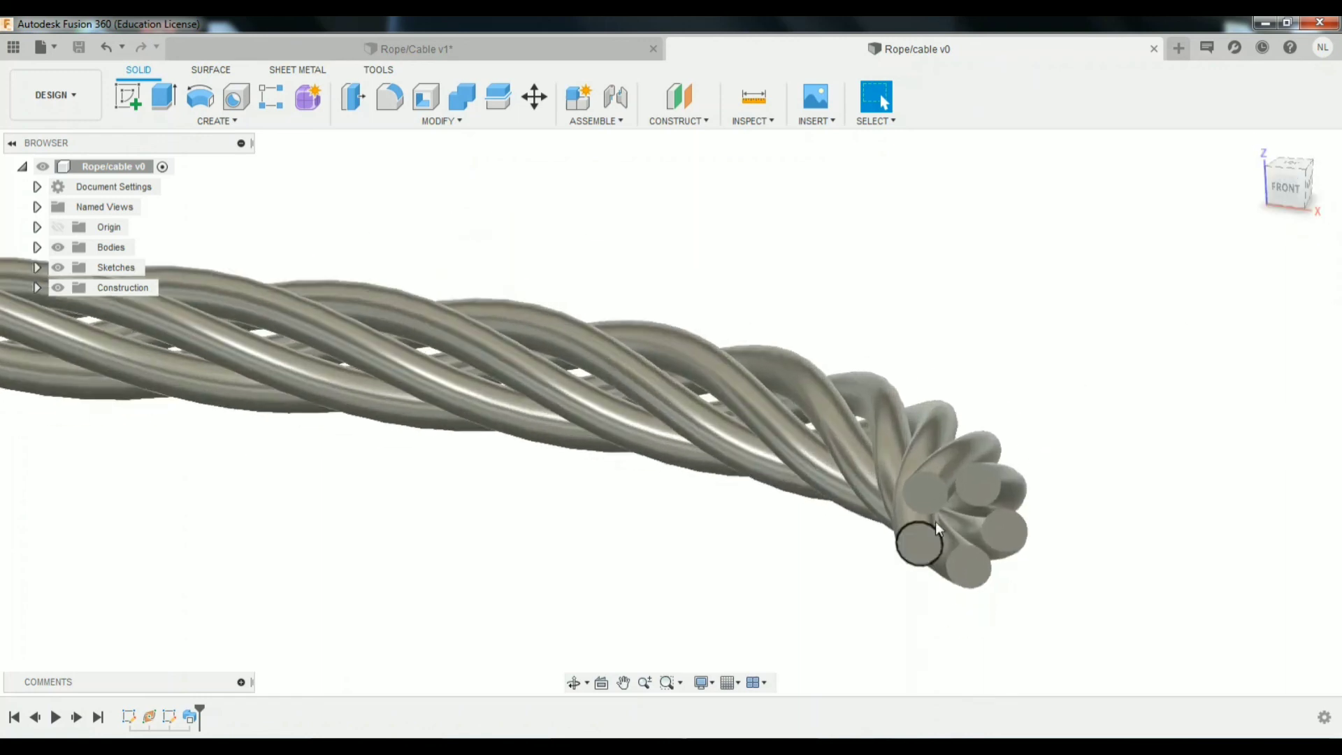
pyautogui.scroll(2, 951, 464)
pyautogui.scroll(-3, 993, 384)
pyautogui.moveTo(1310, 180)
pyautogui.mouseDown()
pyautogui.moveTo(1312, 202)
pyautogui.moveTo(1301, 192)
pyautogui.mouseUp()
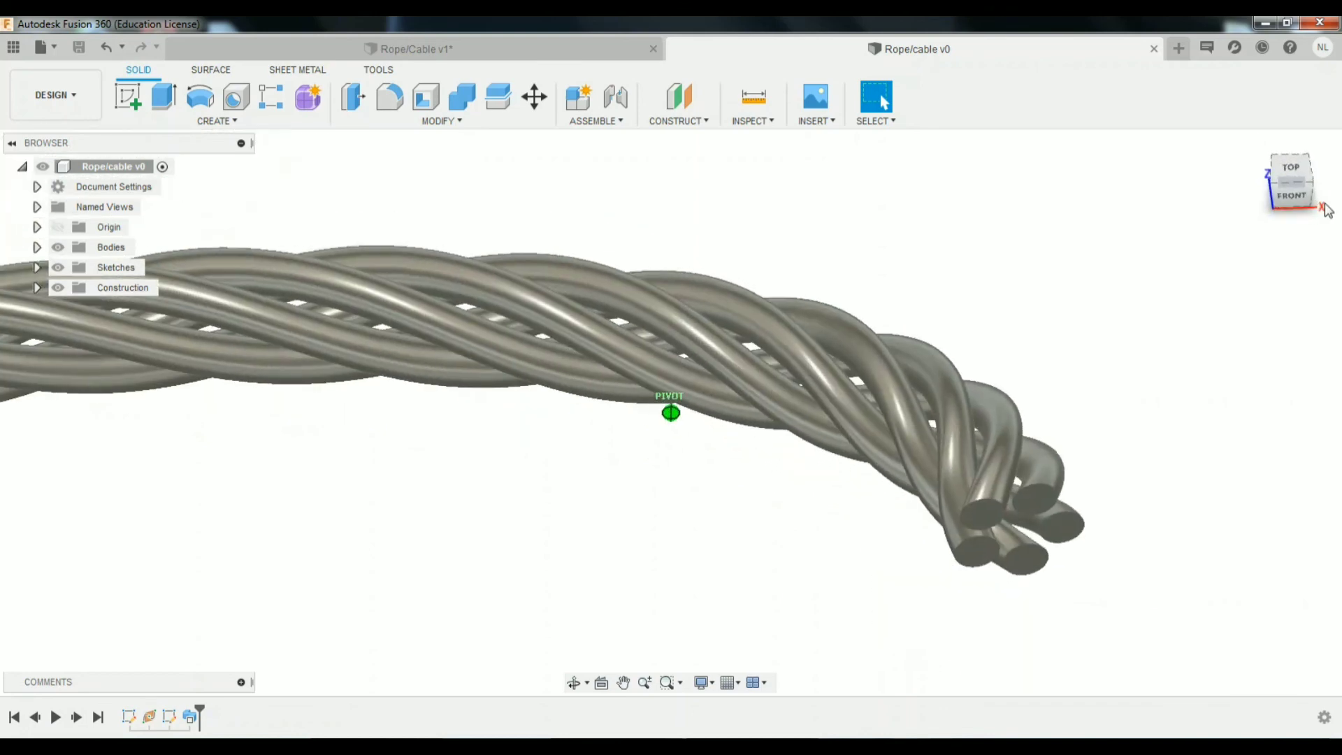
pyautogui.click(1255, 145)
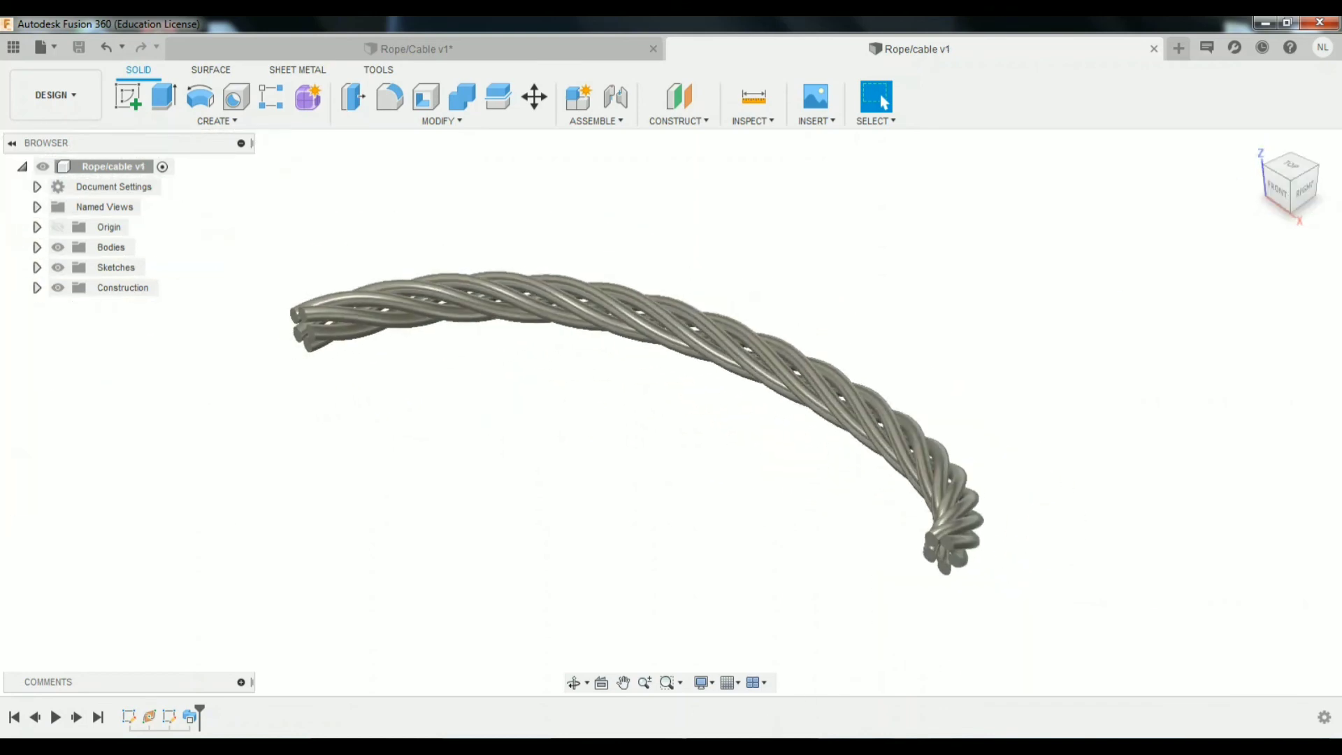